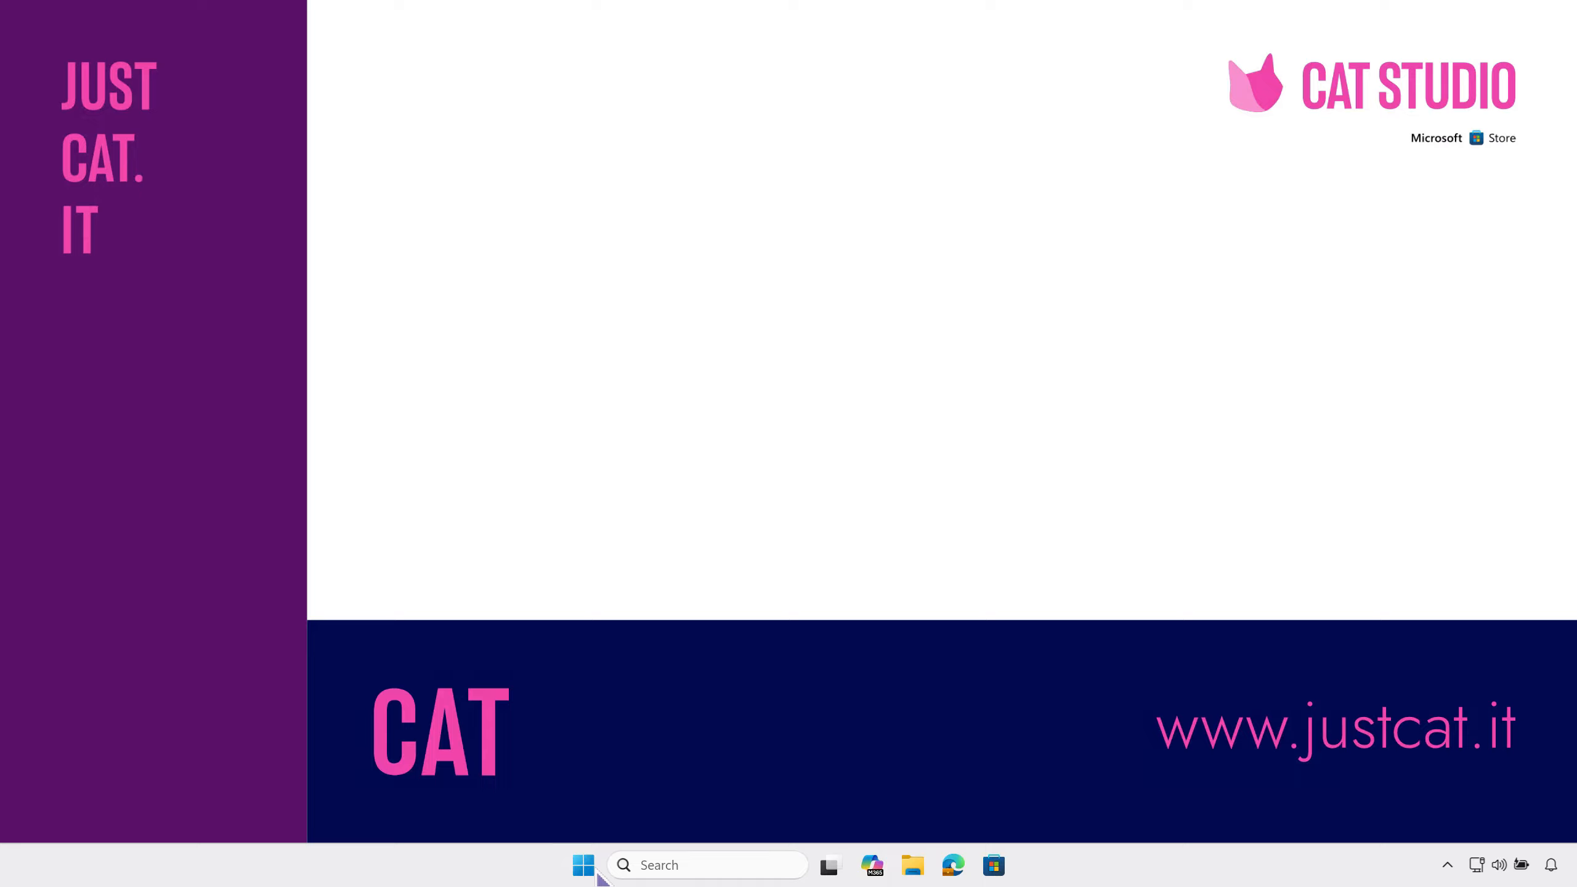
Launch CAT Studio and maximize its window
click(598, 870)
click(655, 488)
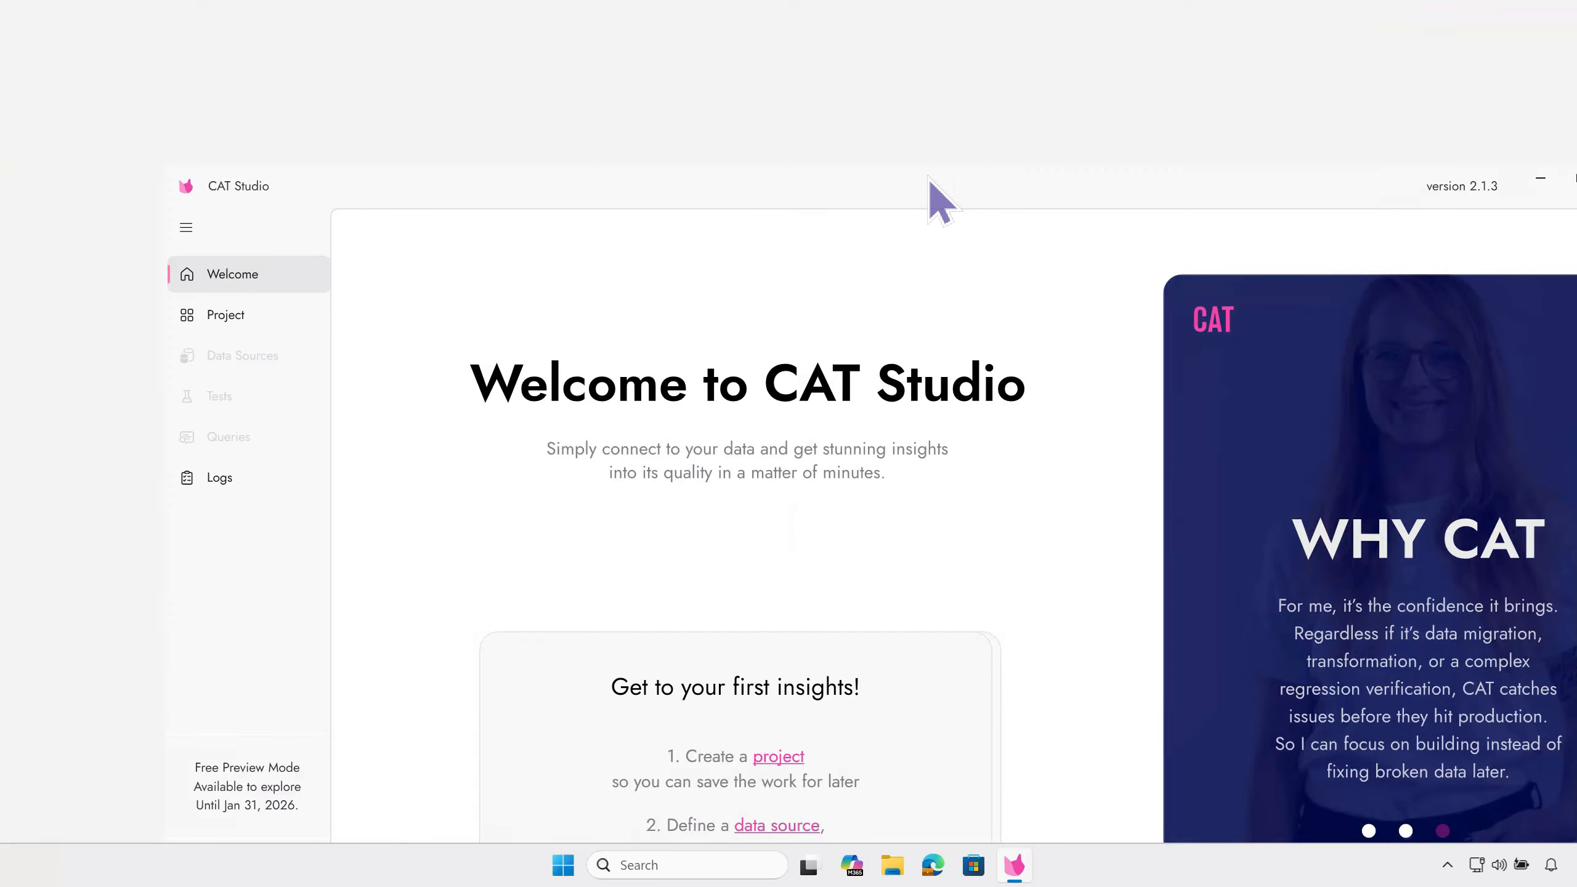
double_click(929, 179)
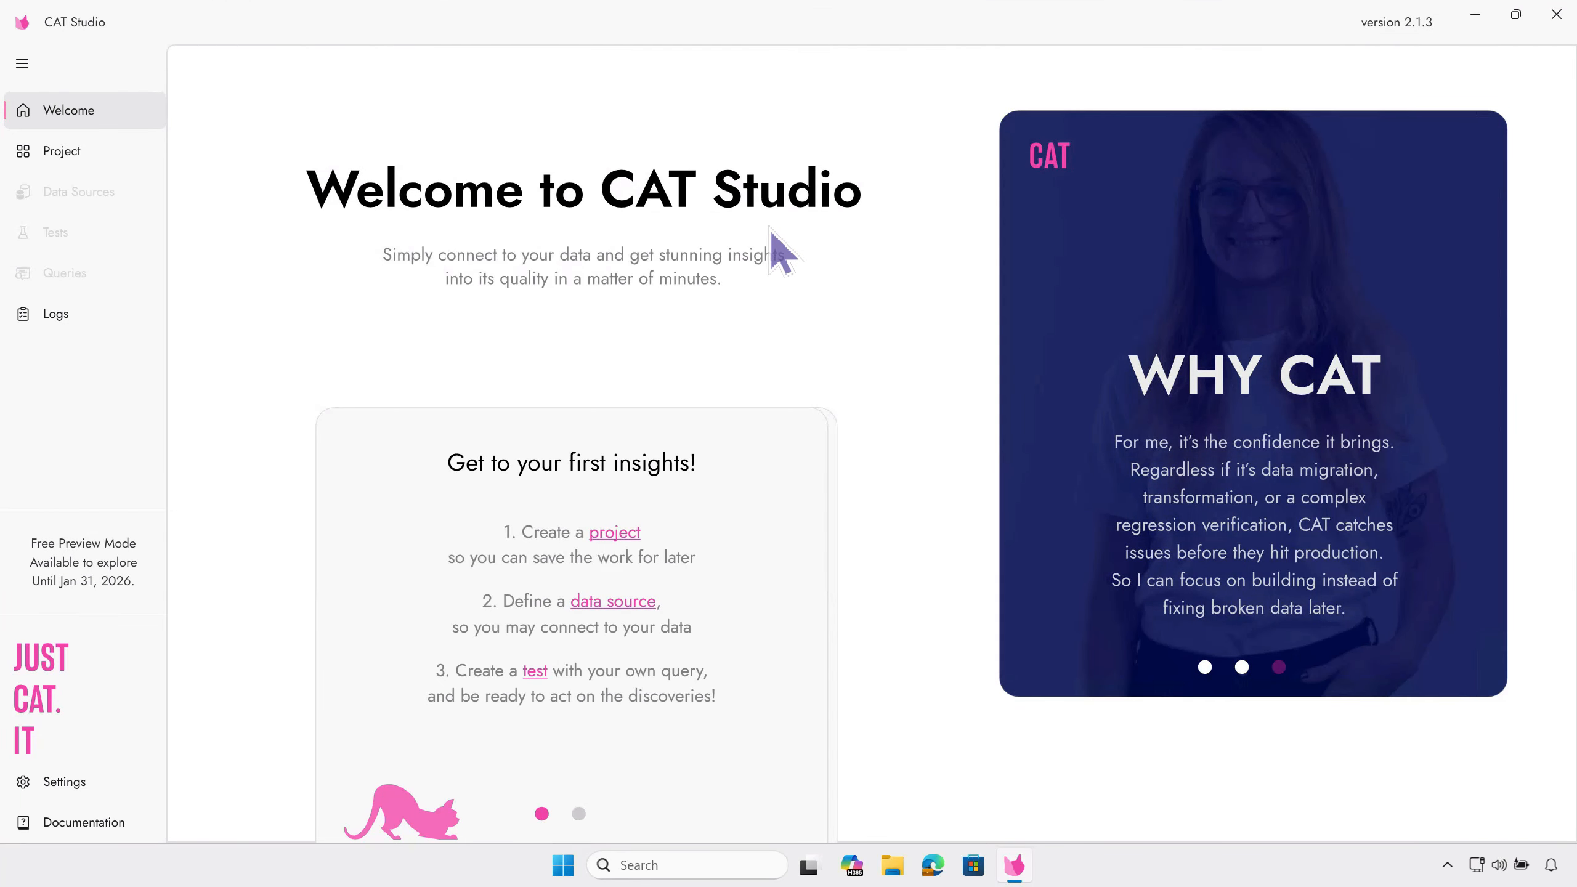
Create a new empty project and dismiss the introductory messages
click(87, 152)
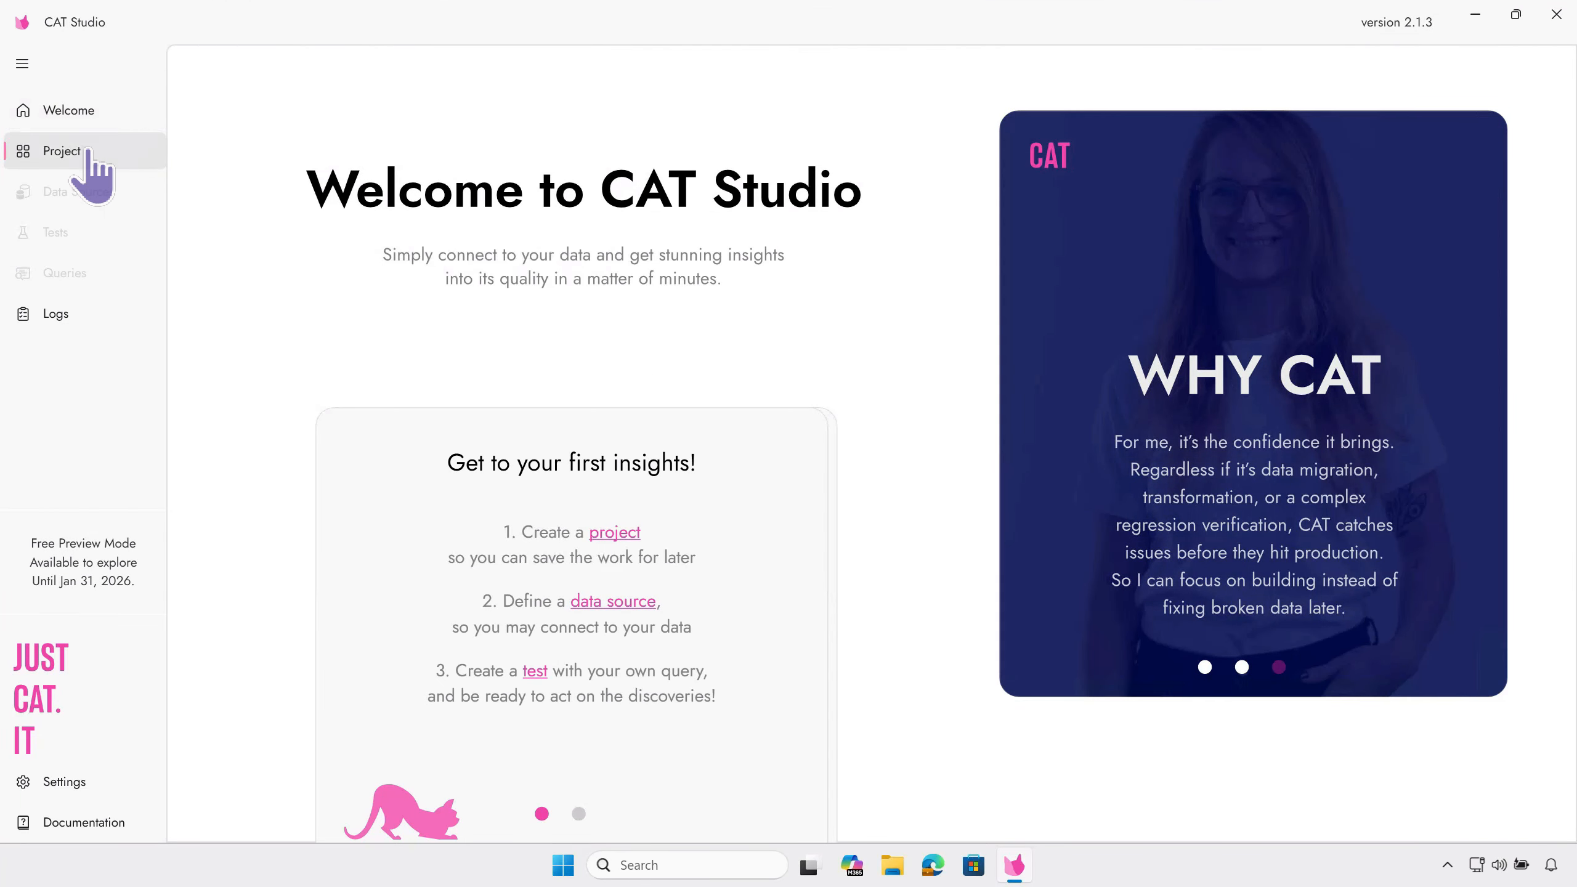
click(1010, 81)
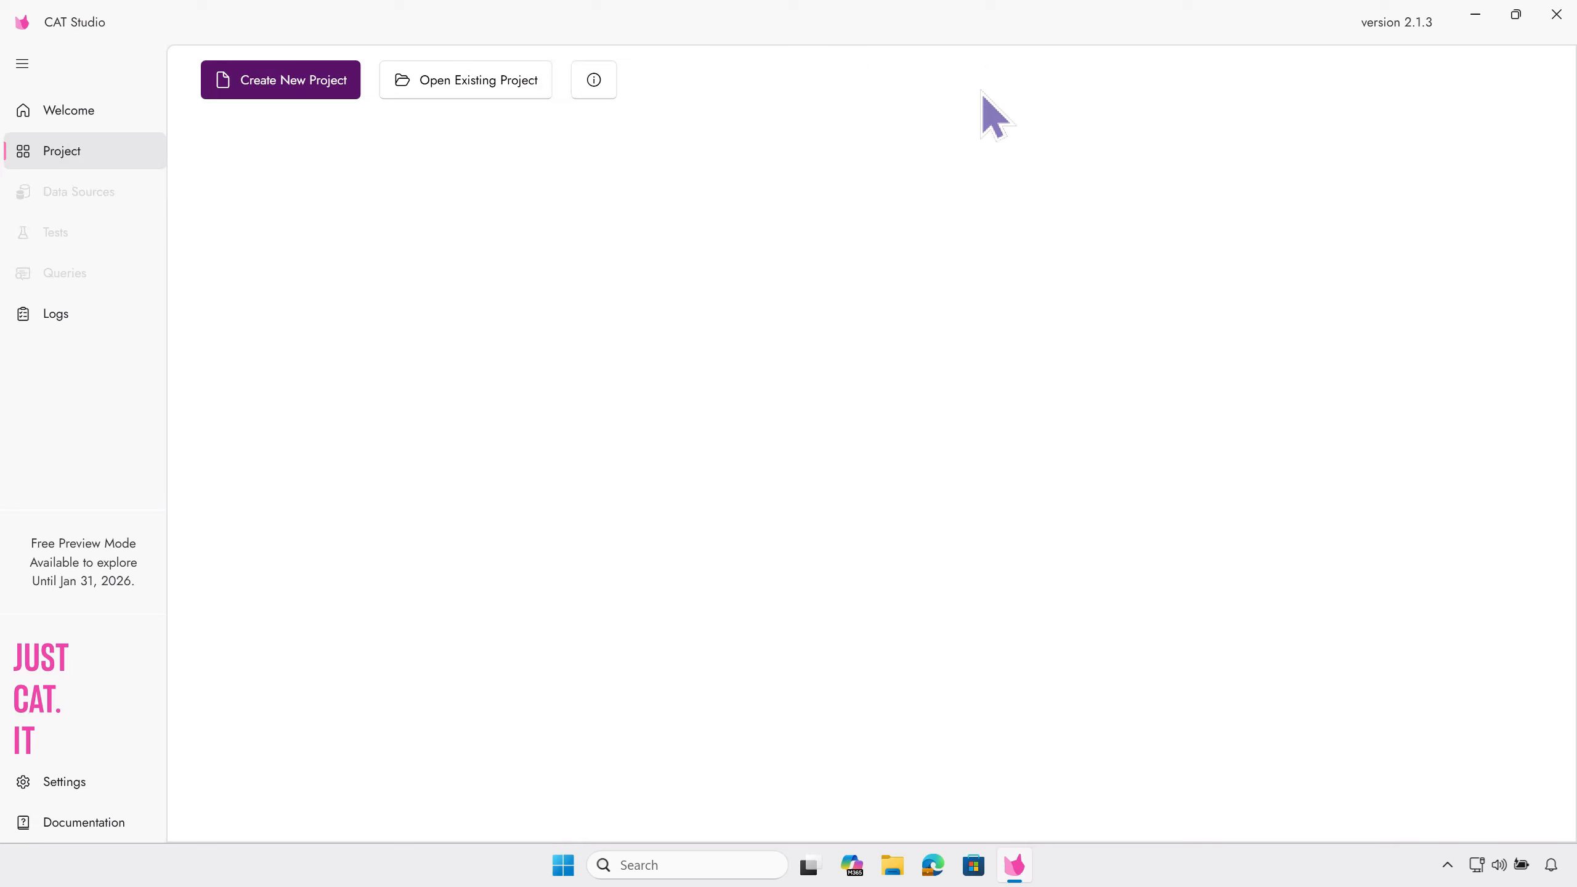
click(301, 97)
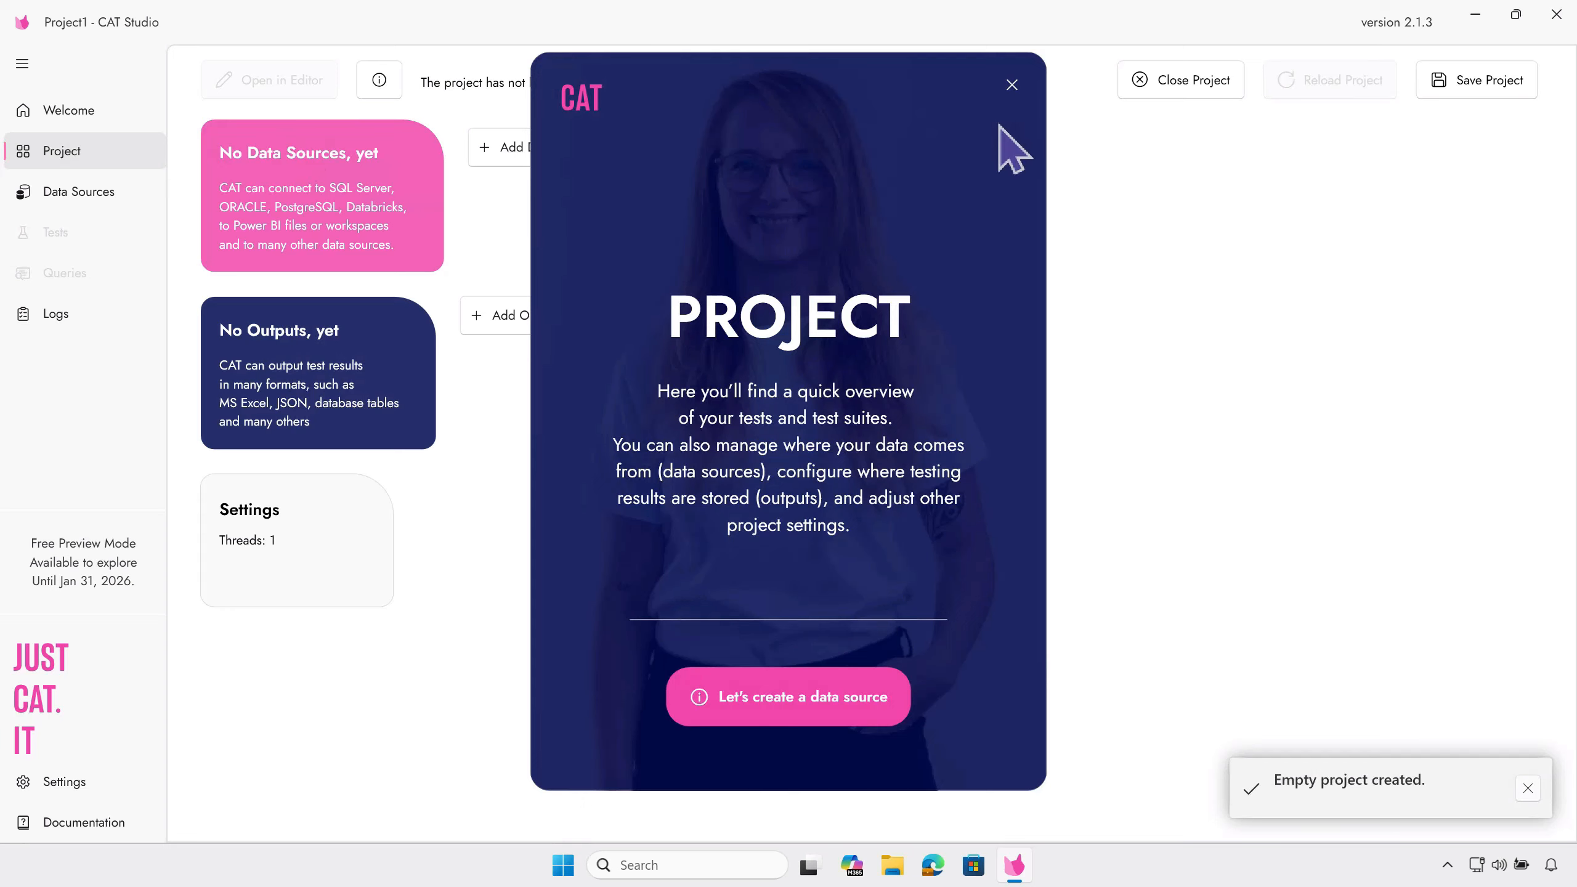
click(1012, 85)
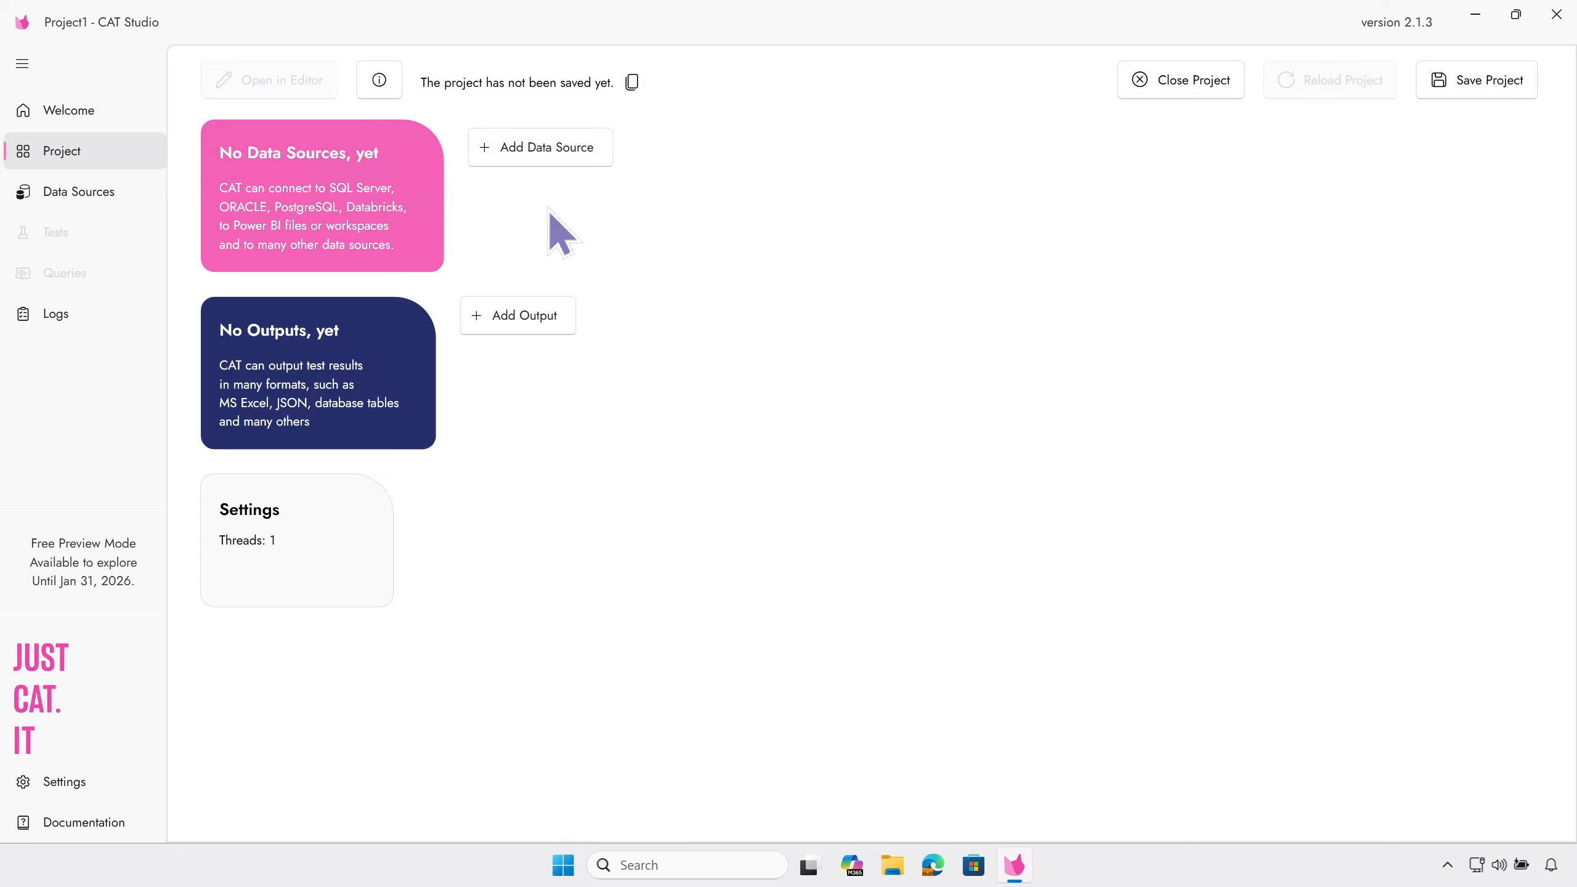
Start a new data source in the project and name it Aero
click(62, 199)
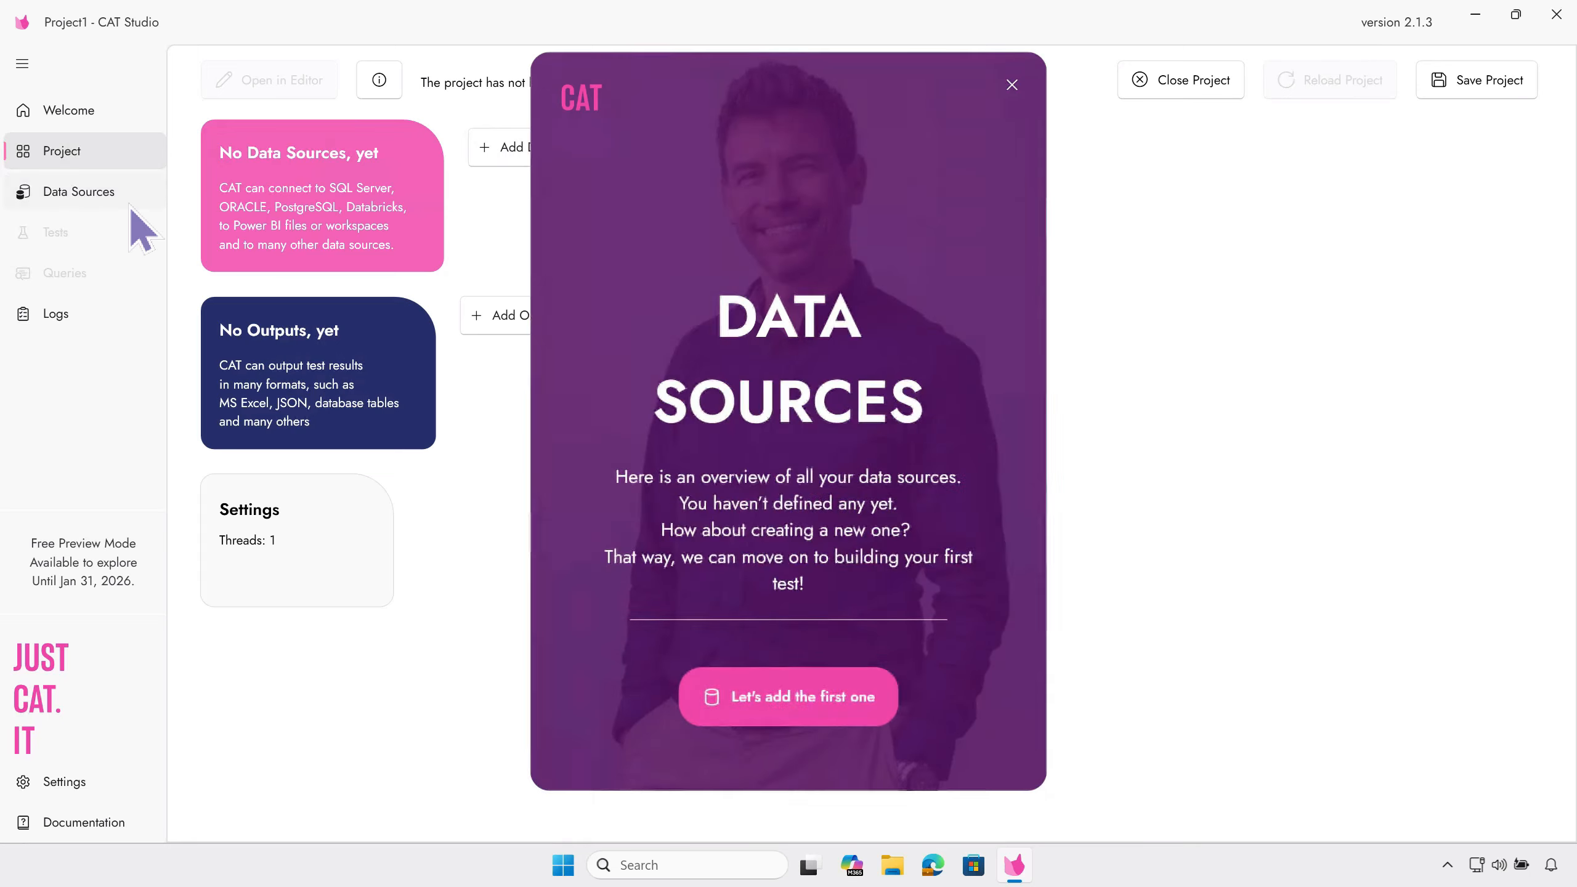
click(1011, 85)
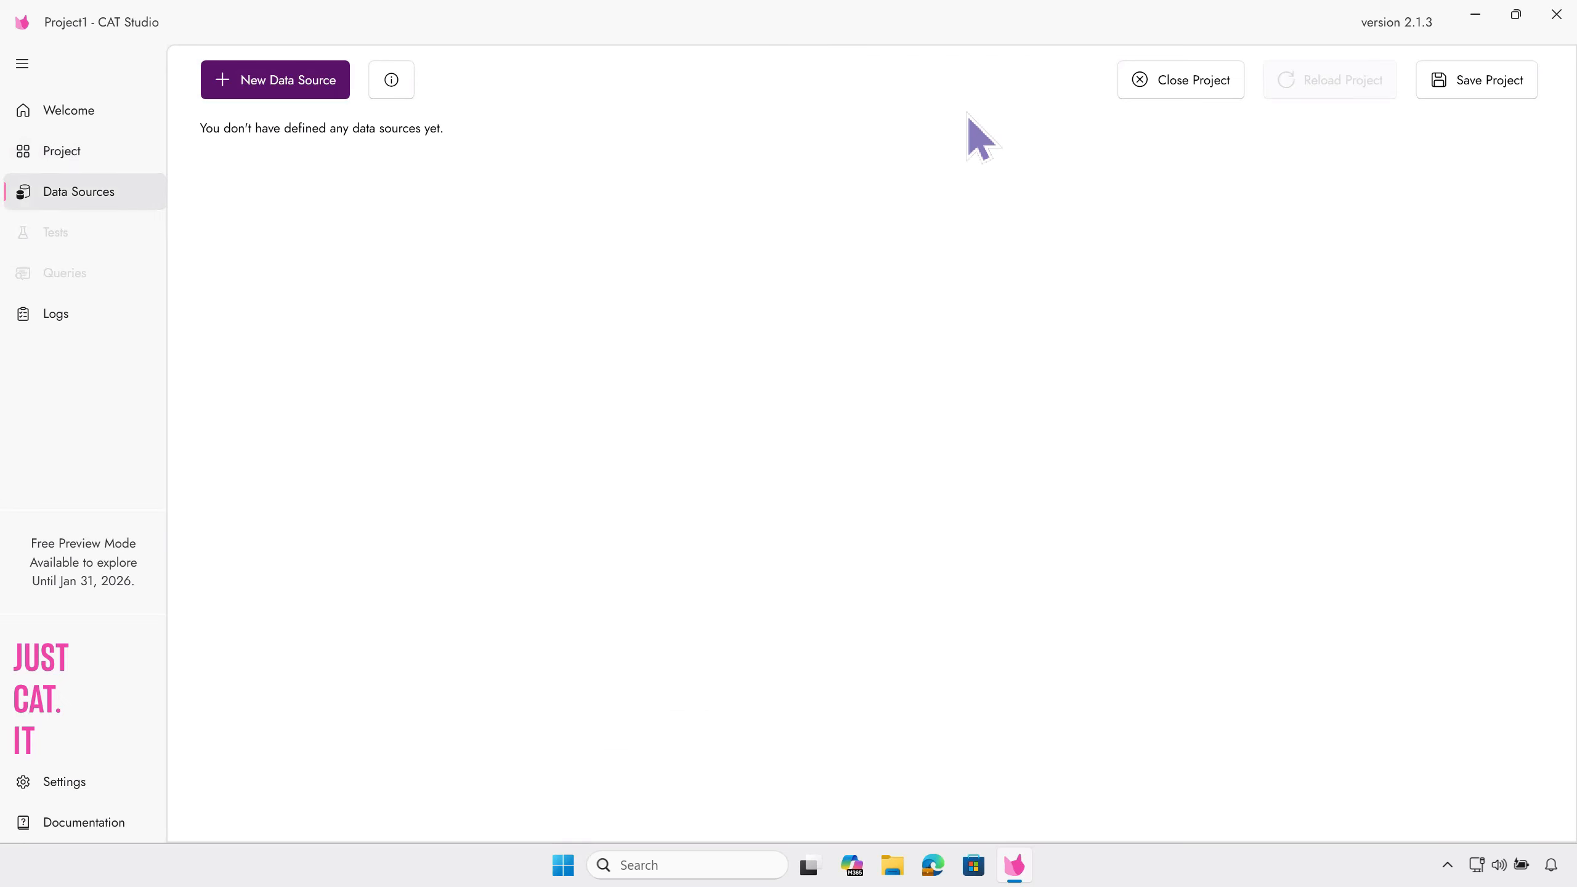
click(318, 93)
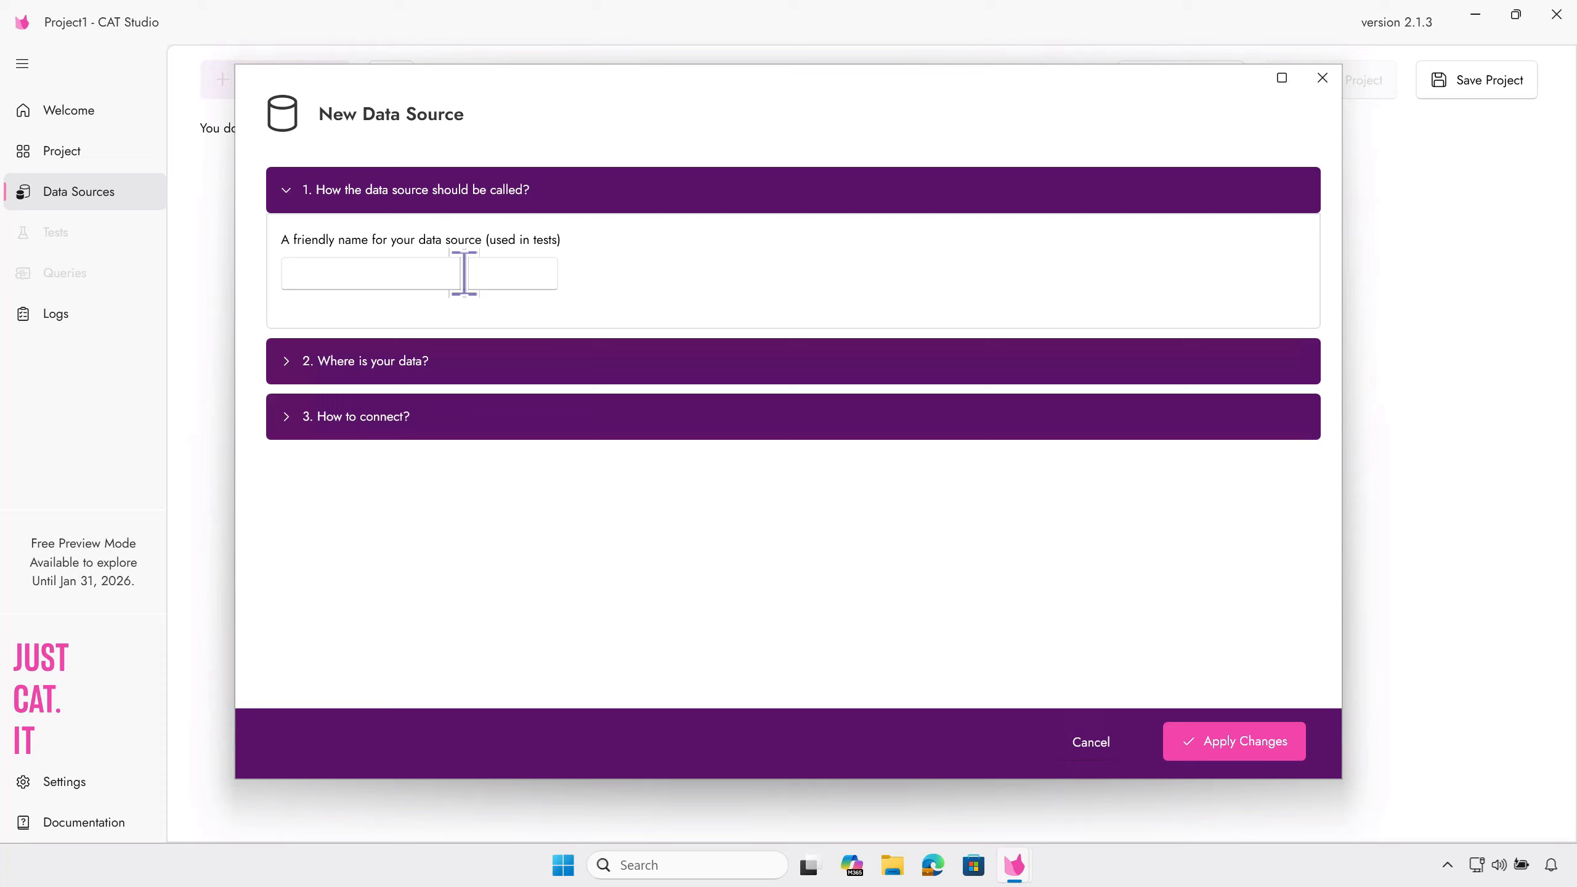
click(463, 273)
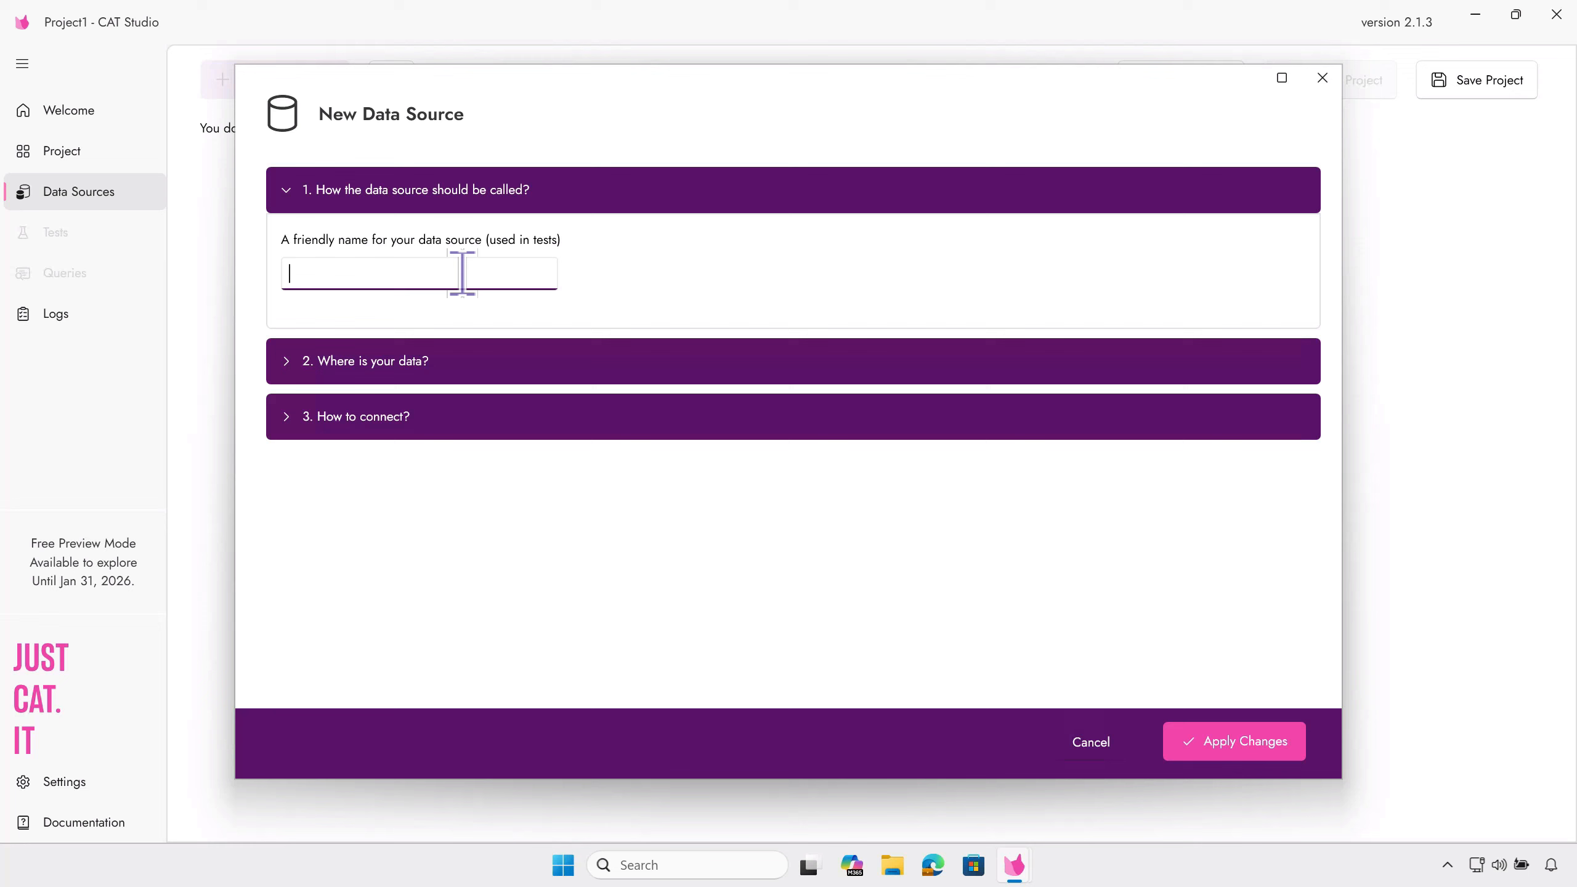
text(Aero)
click(561, 348)
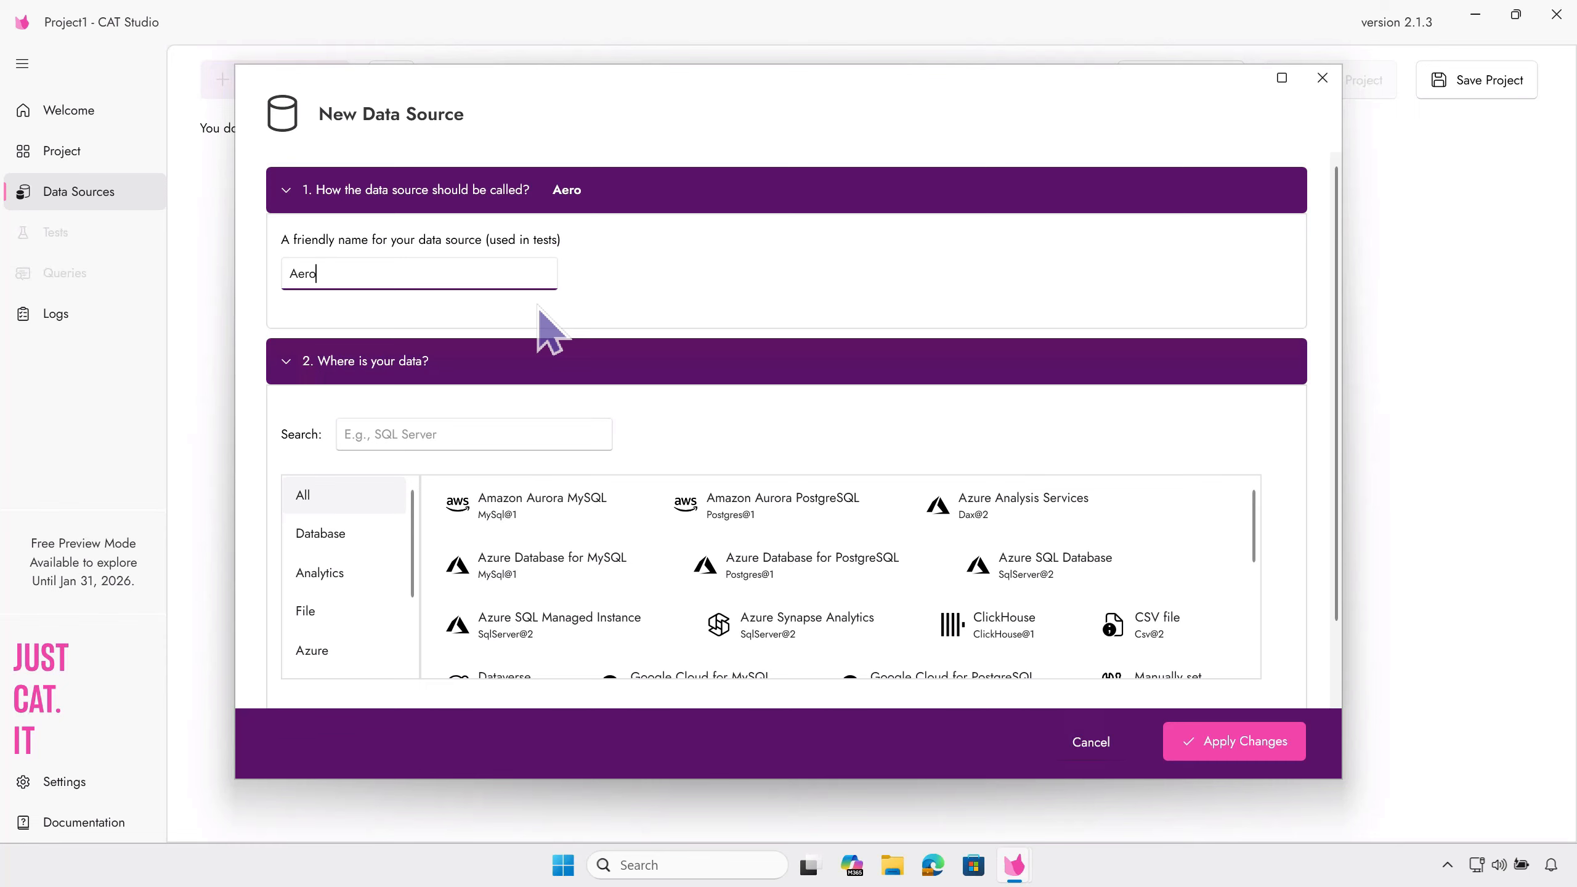
Search the source types for "sqlserver" and choose MS SQL server as the data source's type
click(493, 196)
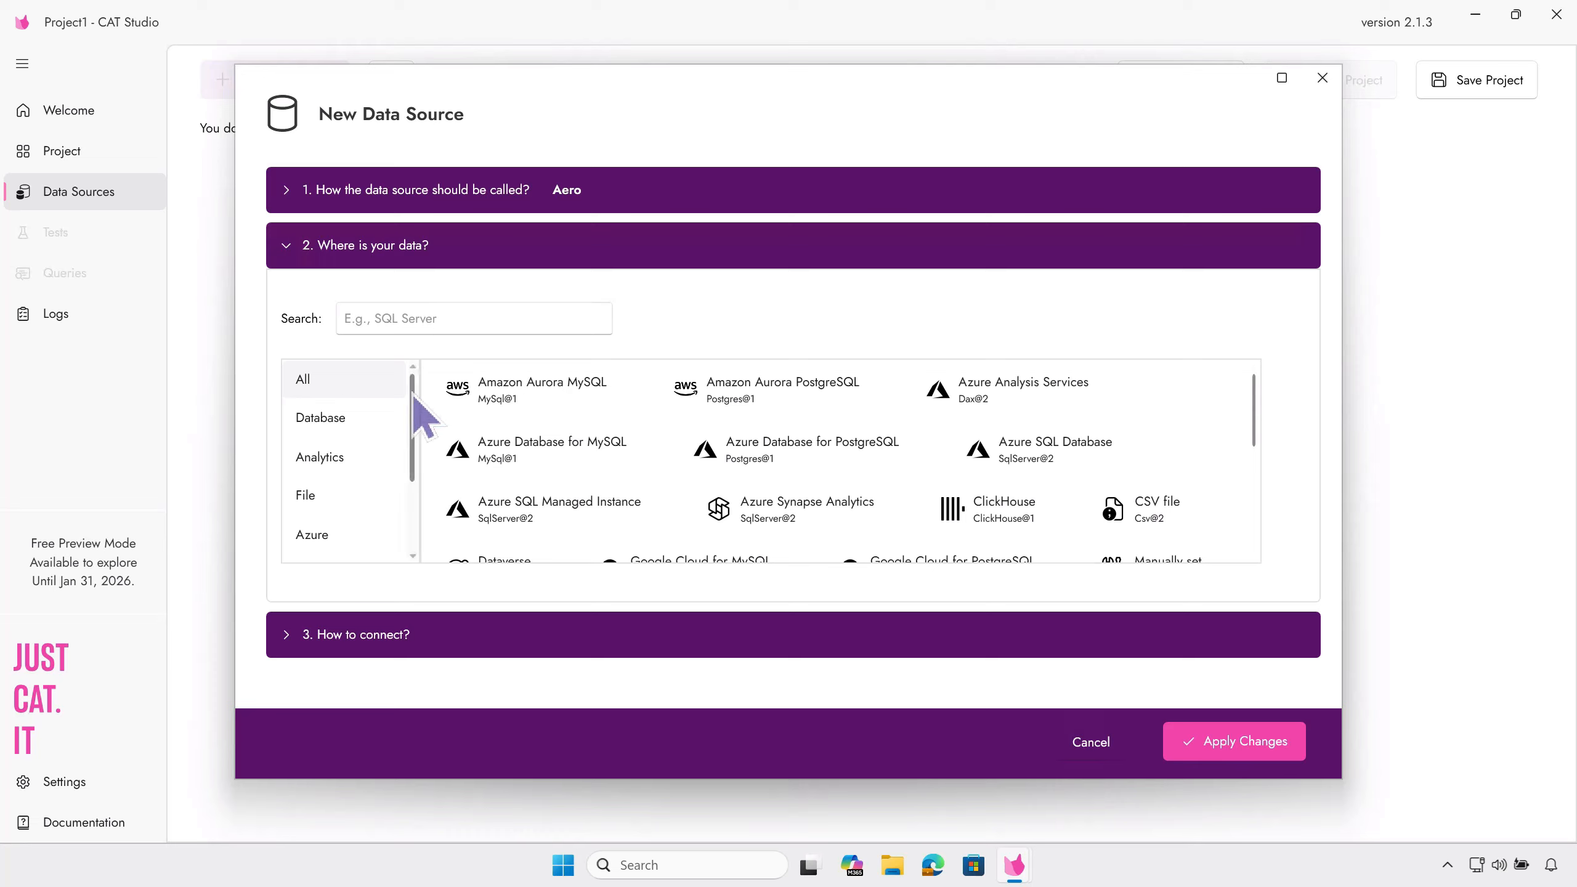
mouse_move(414, 398)
mouse_down()
mouse_move(407, 483)
mouse_move(419, 389)
mouse_up()
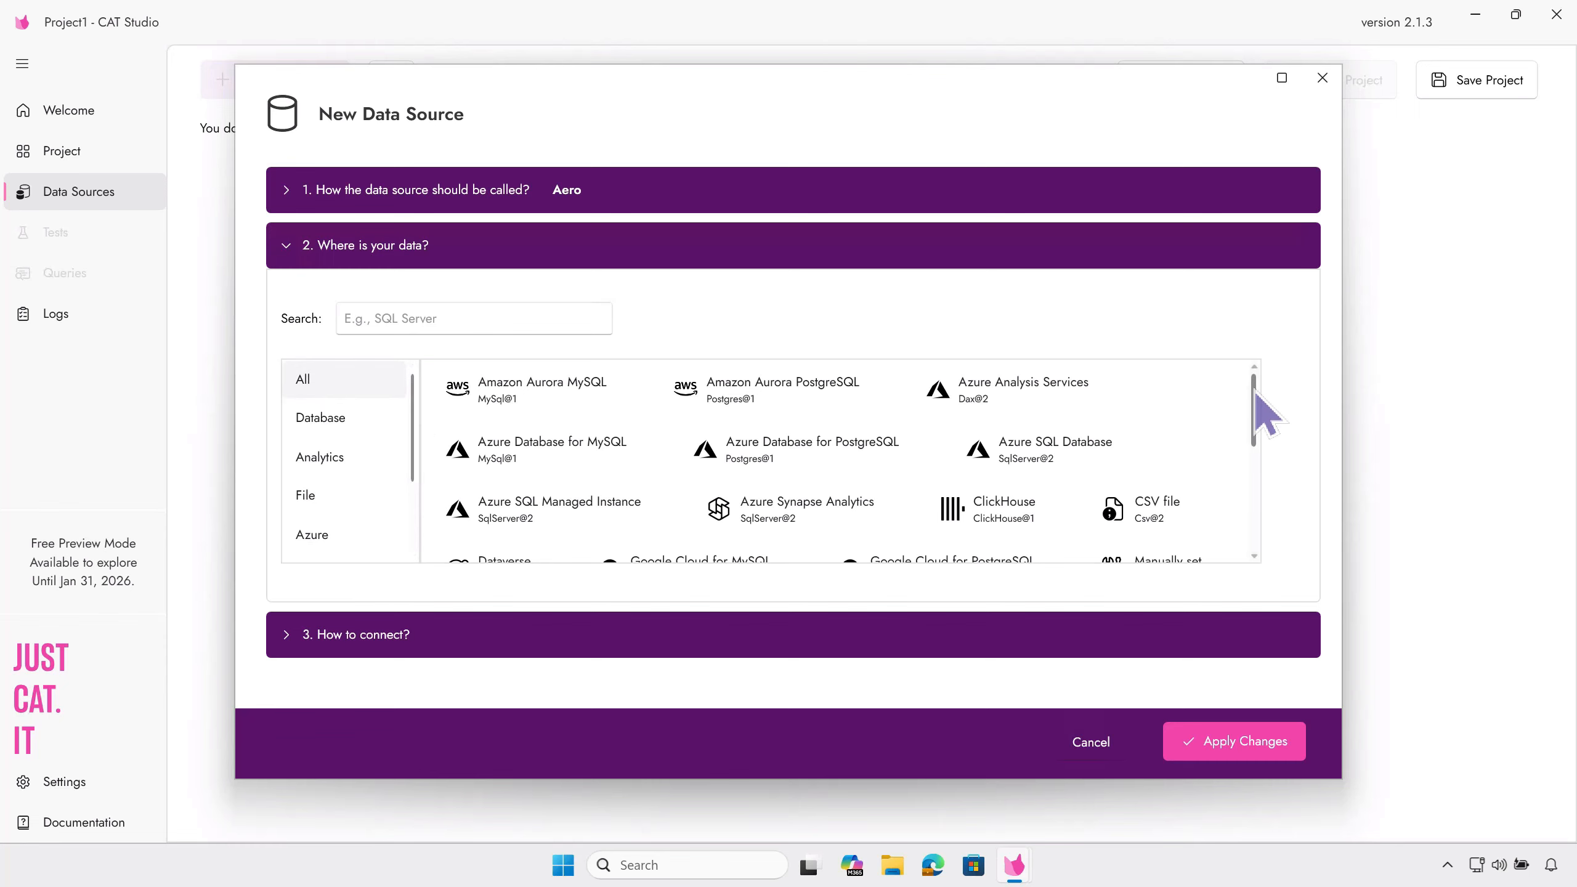
mouse_move(1254, 392)
mouse_down()
mouse_move(1242, 514)
mouse_move(1257, 382)
mouse_up()
click(367, 313)
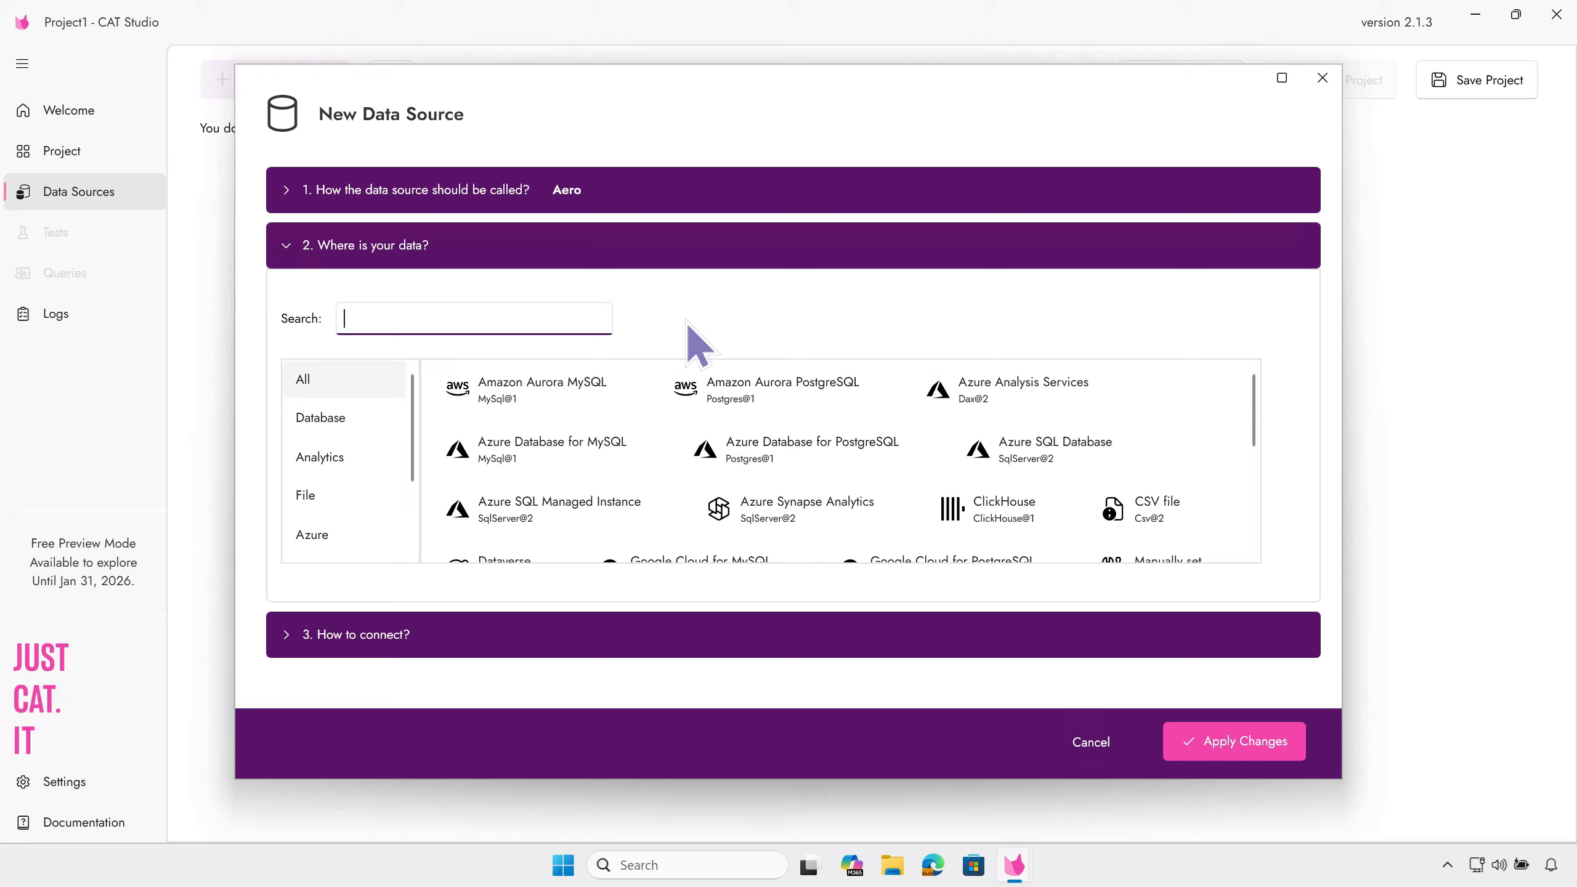
text(sqlserver)
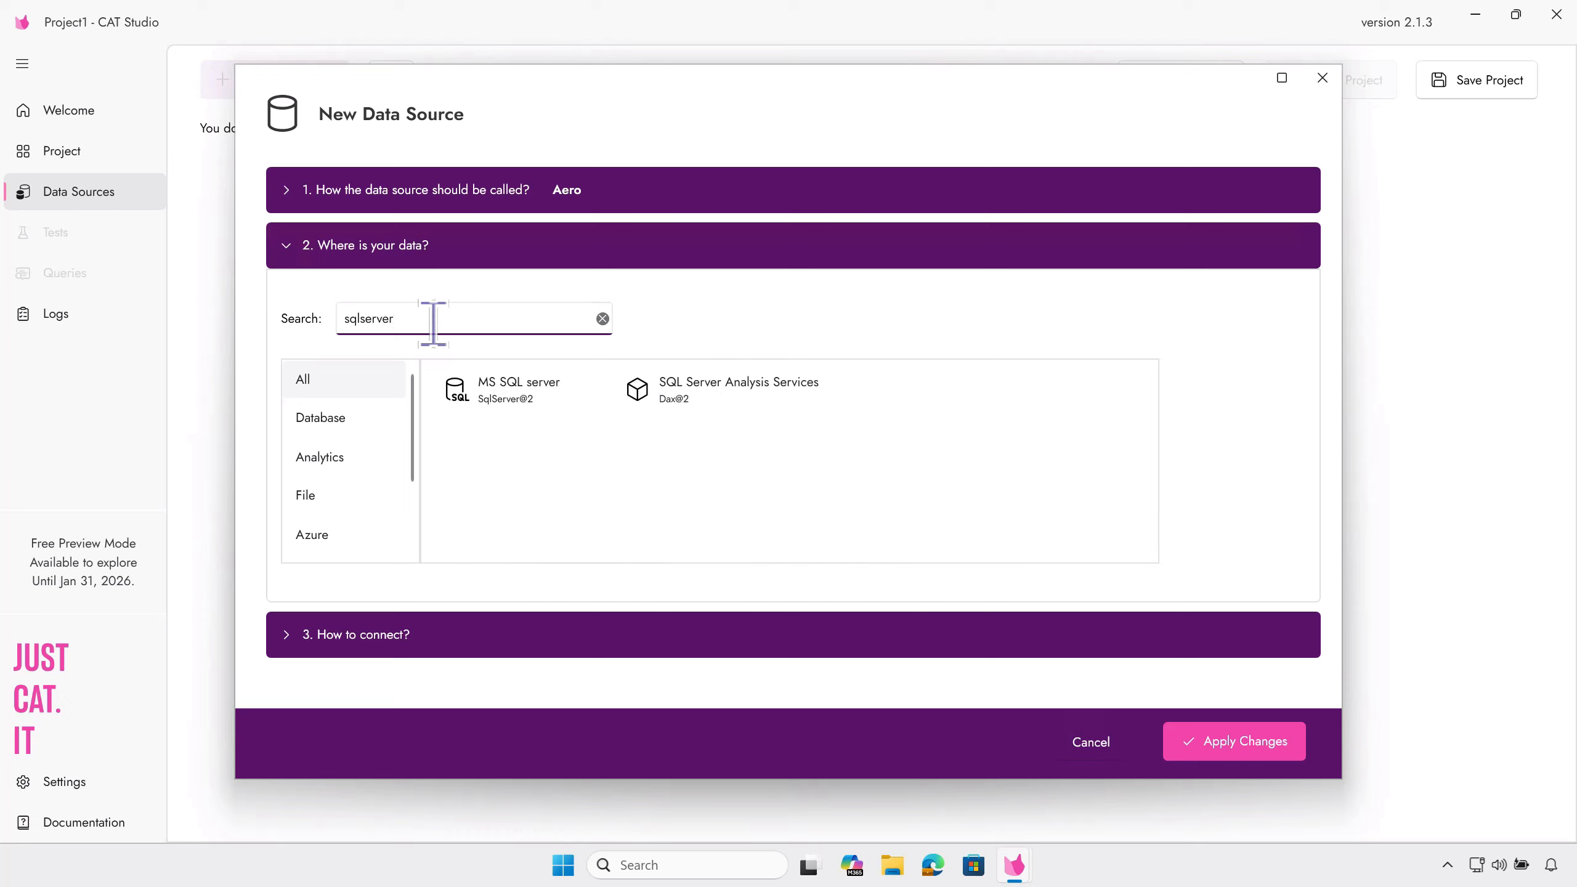
click(510, 401)
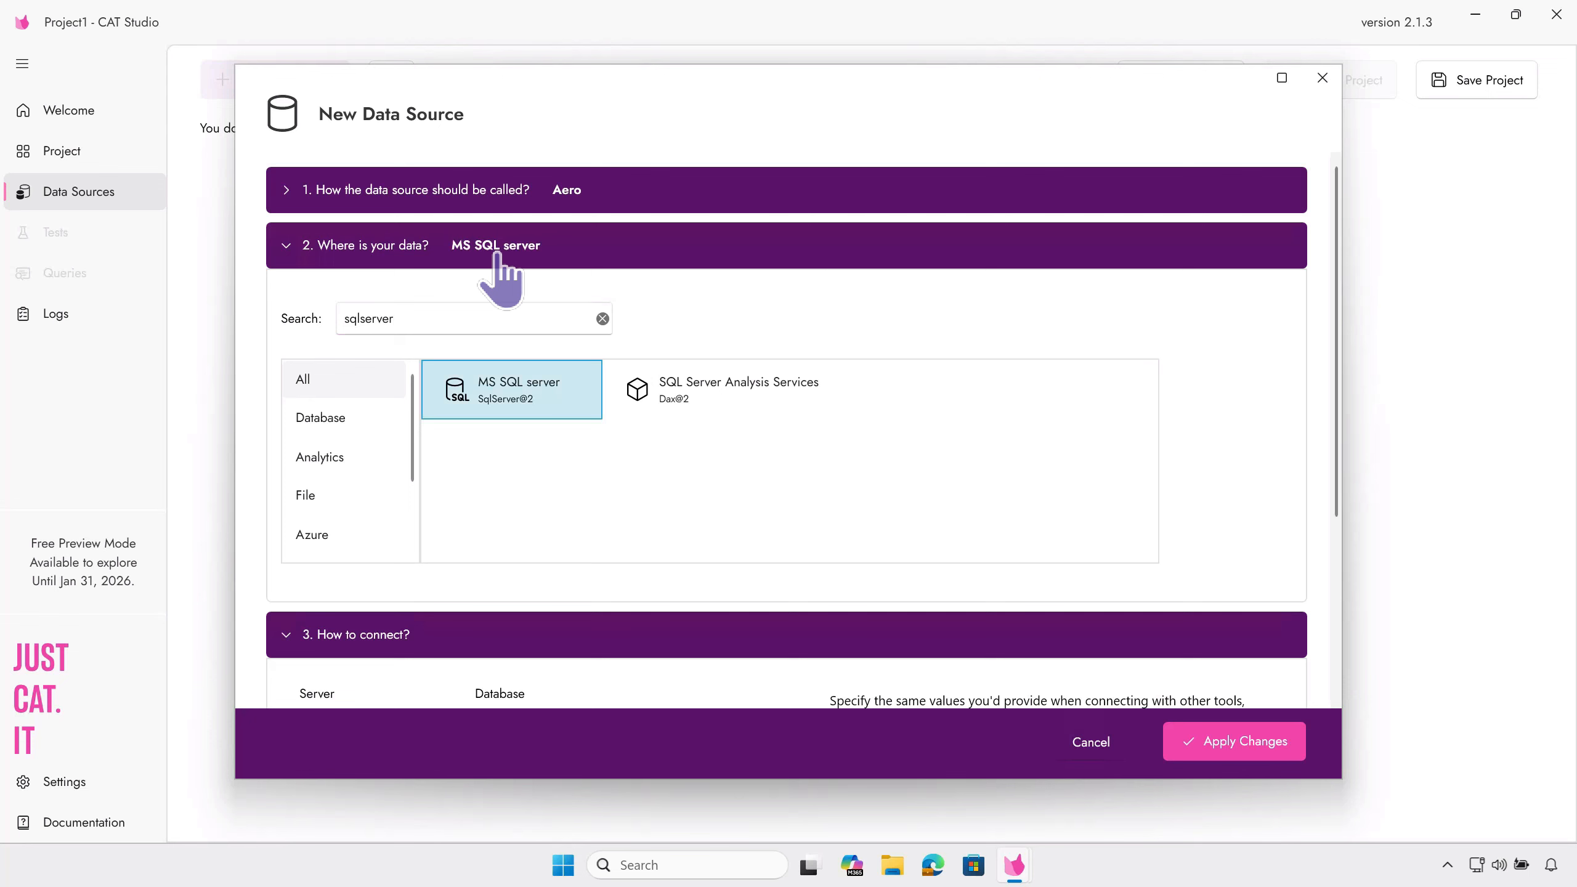
click(498, 255)
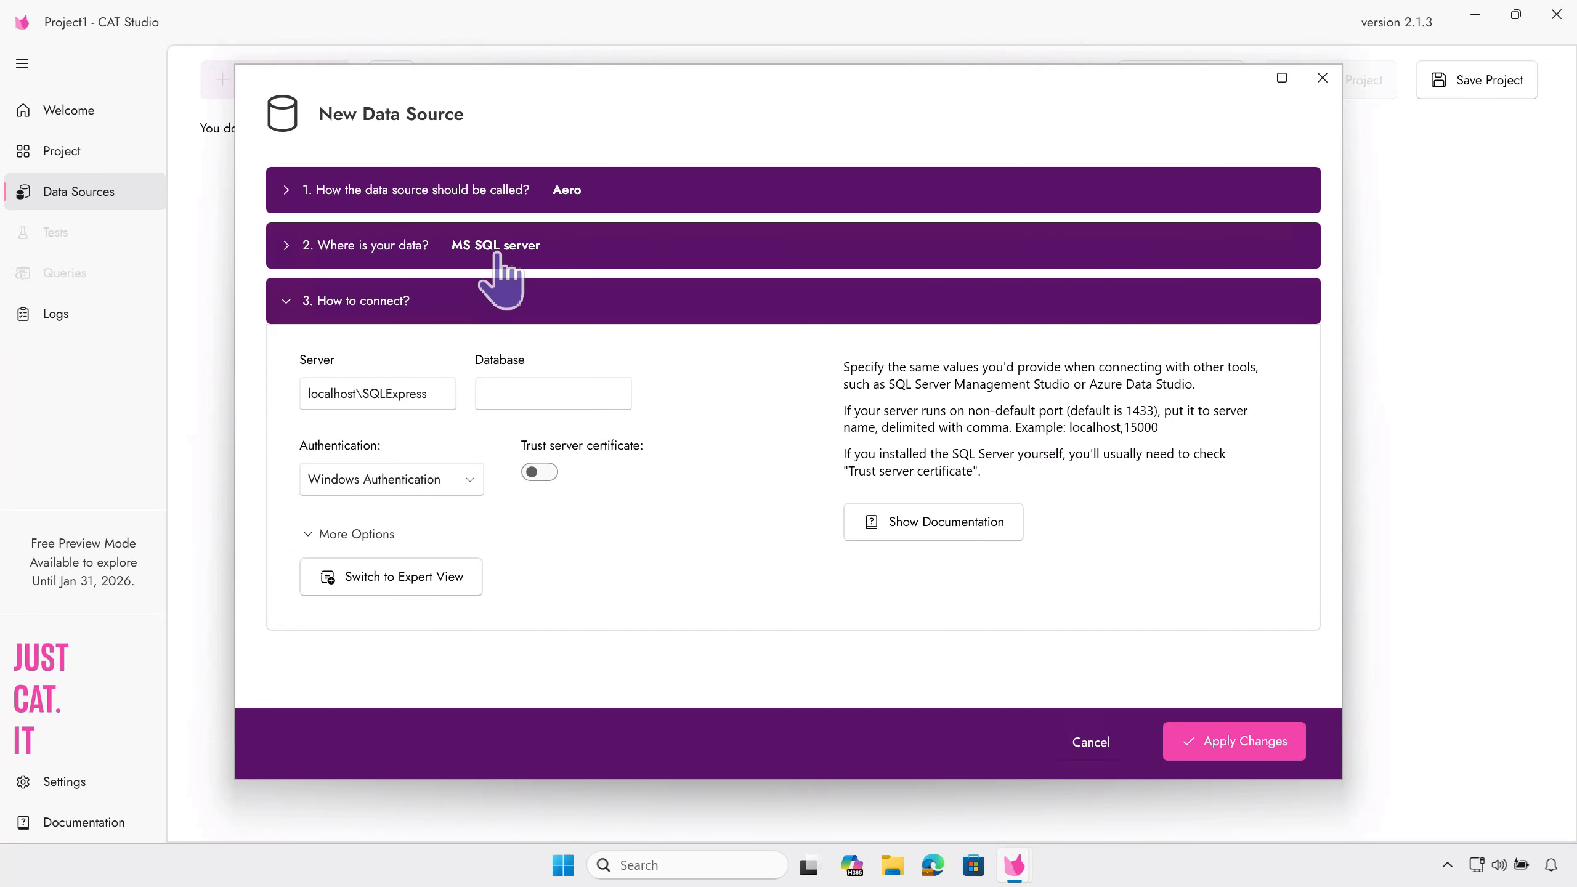
Set the connection's database to AeroDWH, enable trusting the server certificate, and apply the new data source
click(511, 394)
text(AeroDWH)
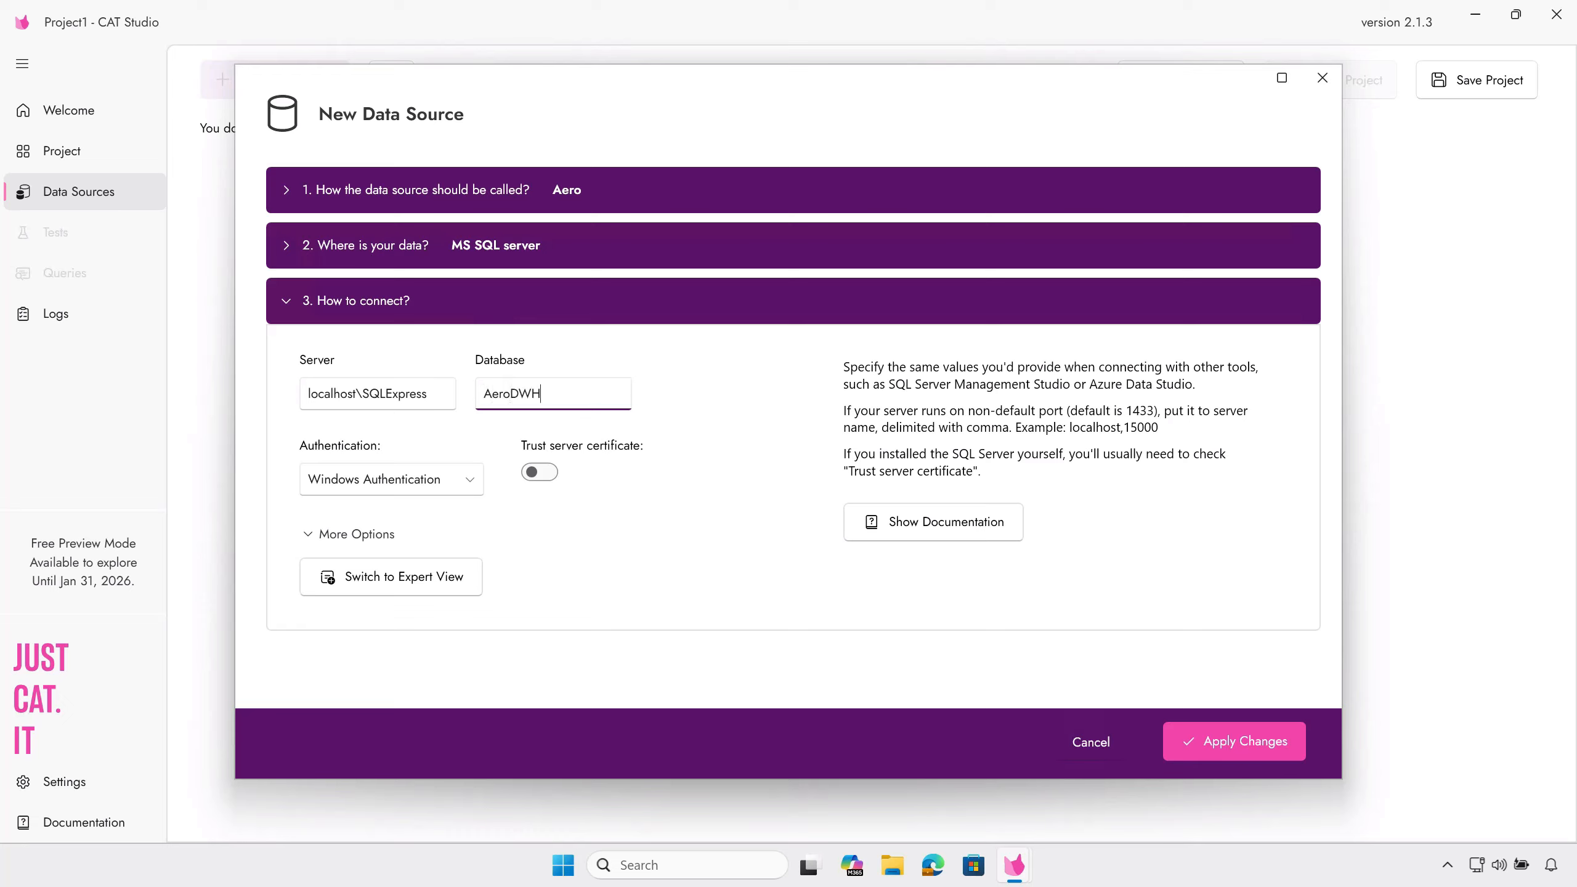
click(541, 473)
click(1219, 744)
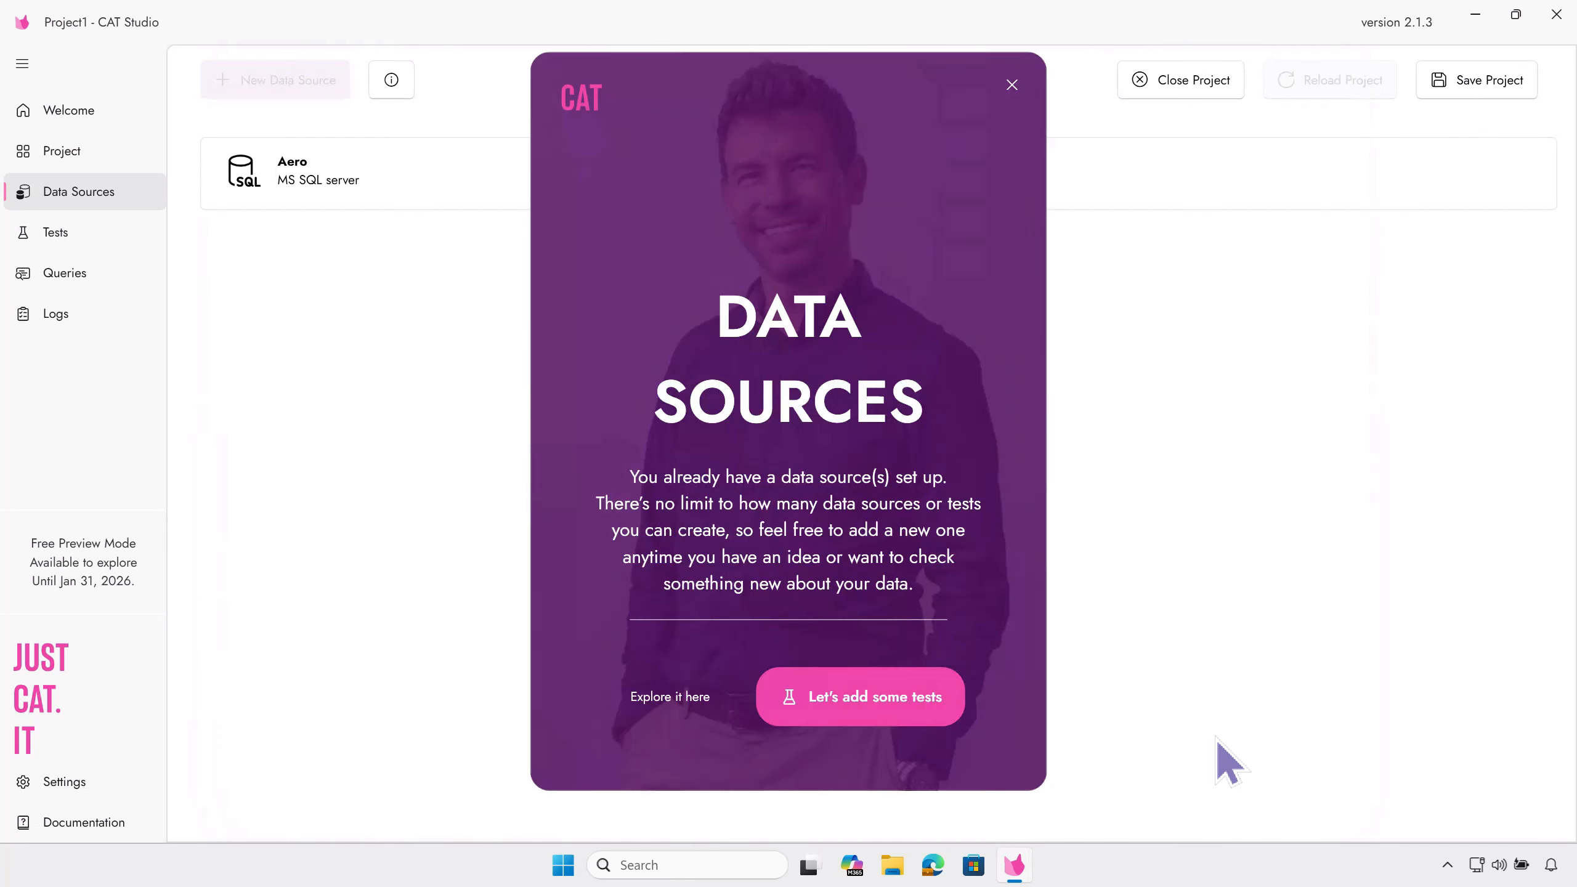
click(1012, 85)
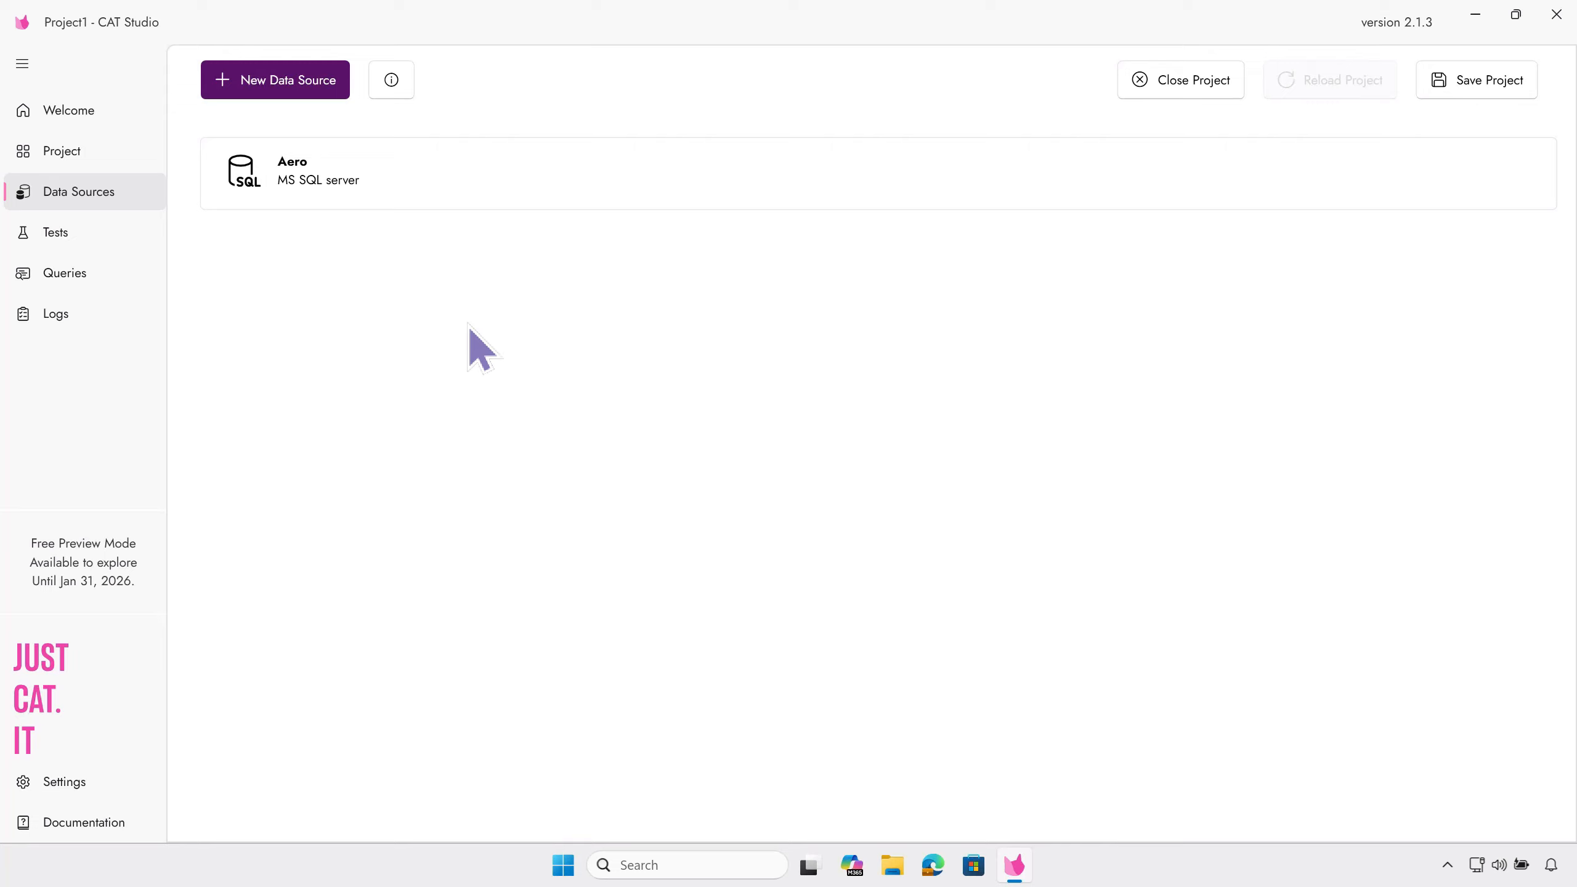
Add a first test to the project's test list
click(84, 235)
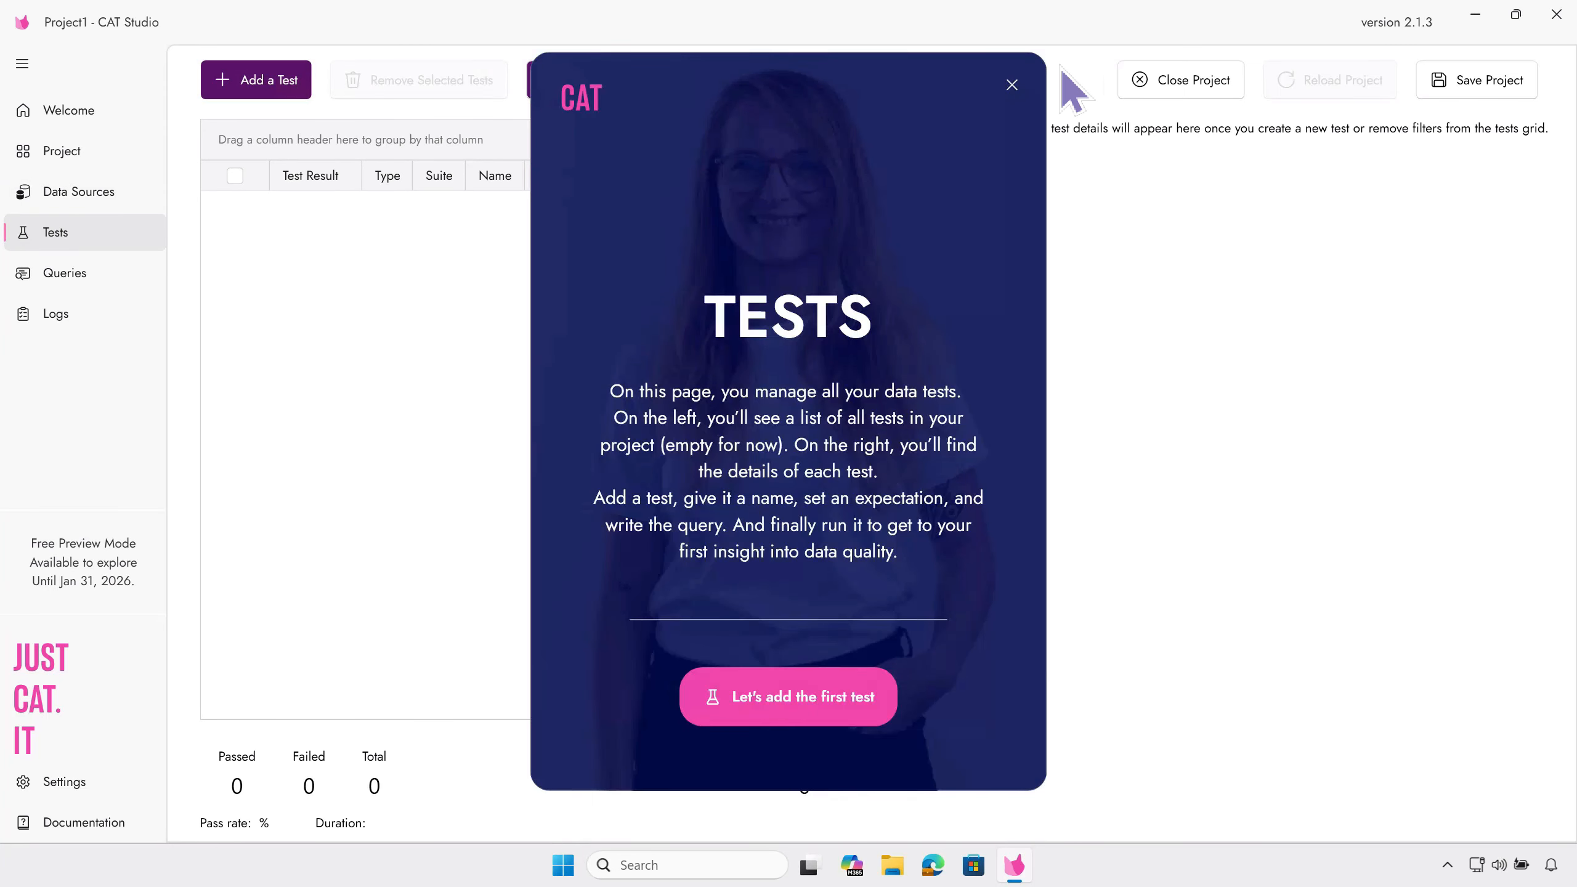
click(1012, 85)
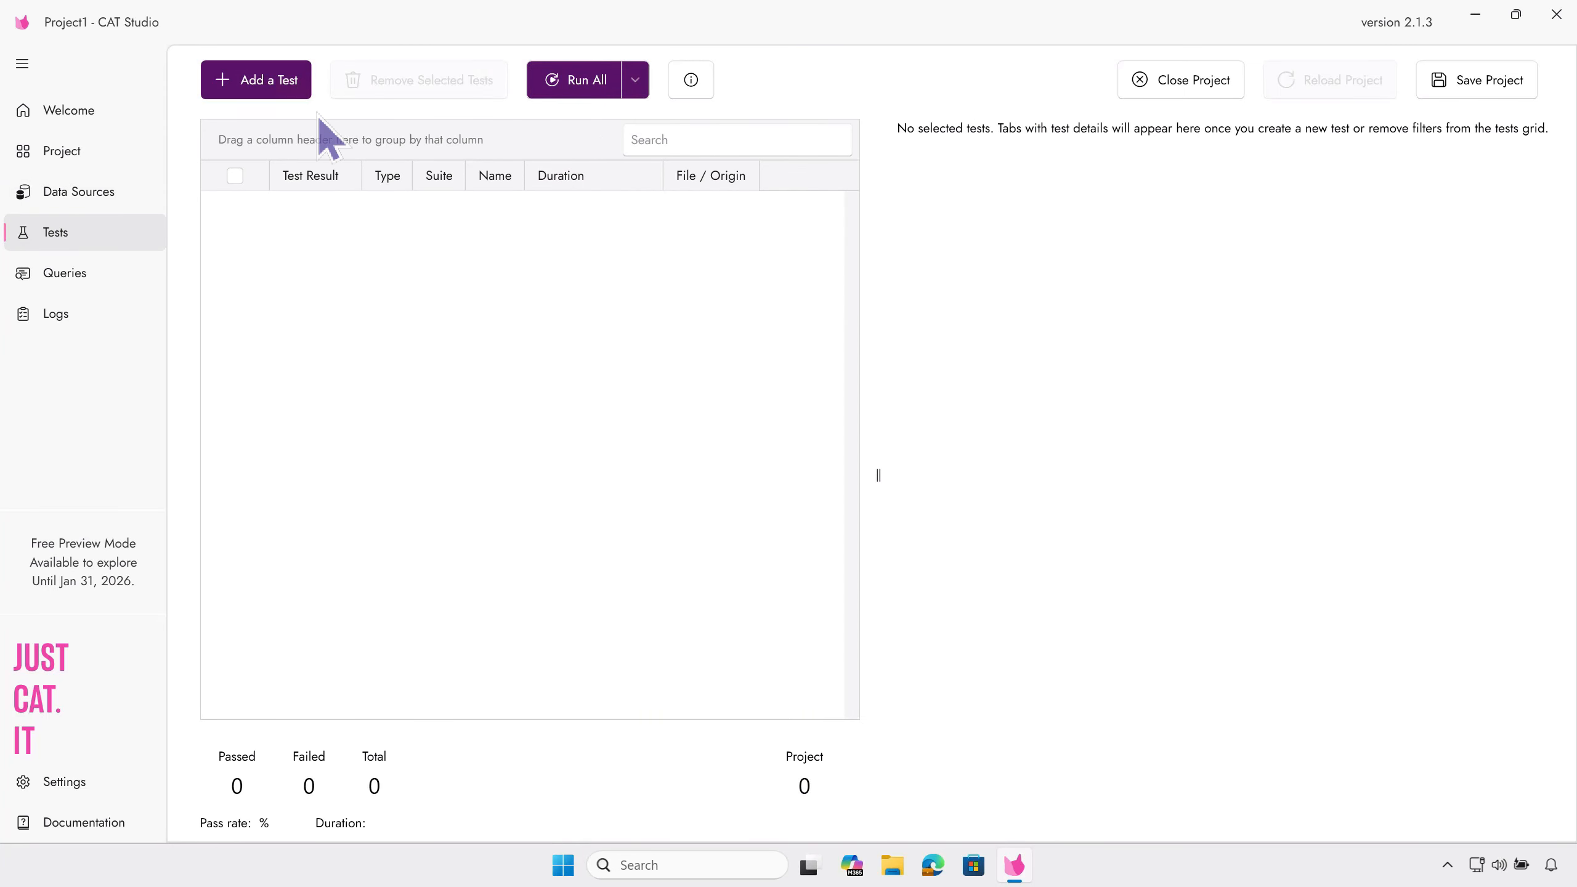
click(289, 93)
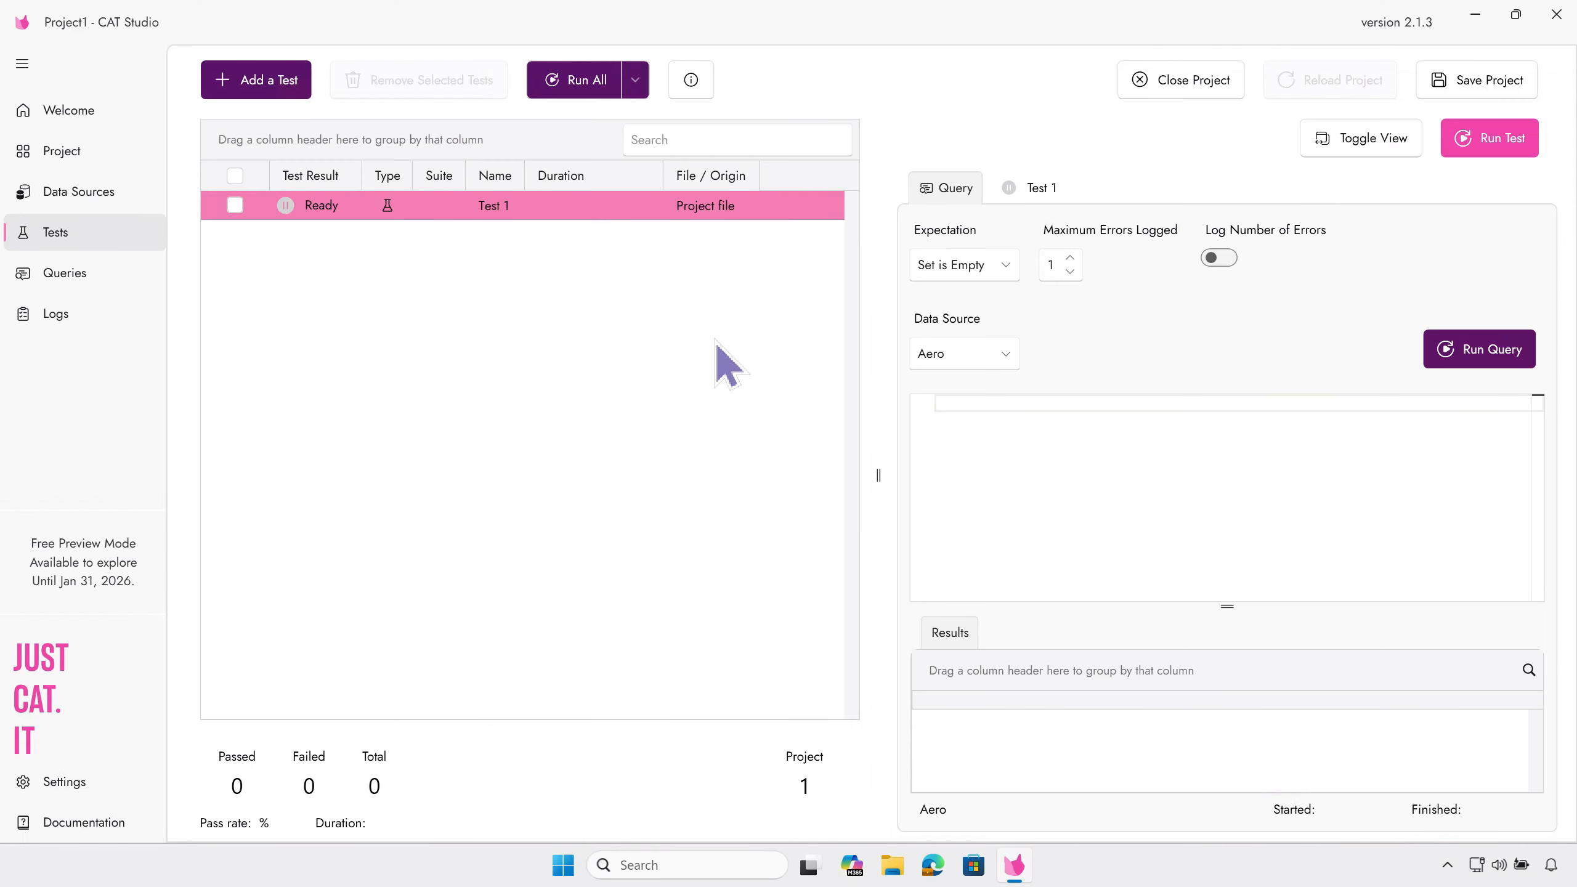
Enlarge the test's query area and run "SELECT TOP 30 * FROM FACT.PASSENGERS" against Aero, giving the results more room
click(22, 64)
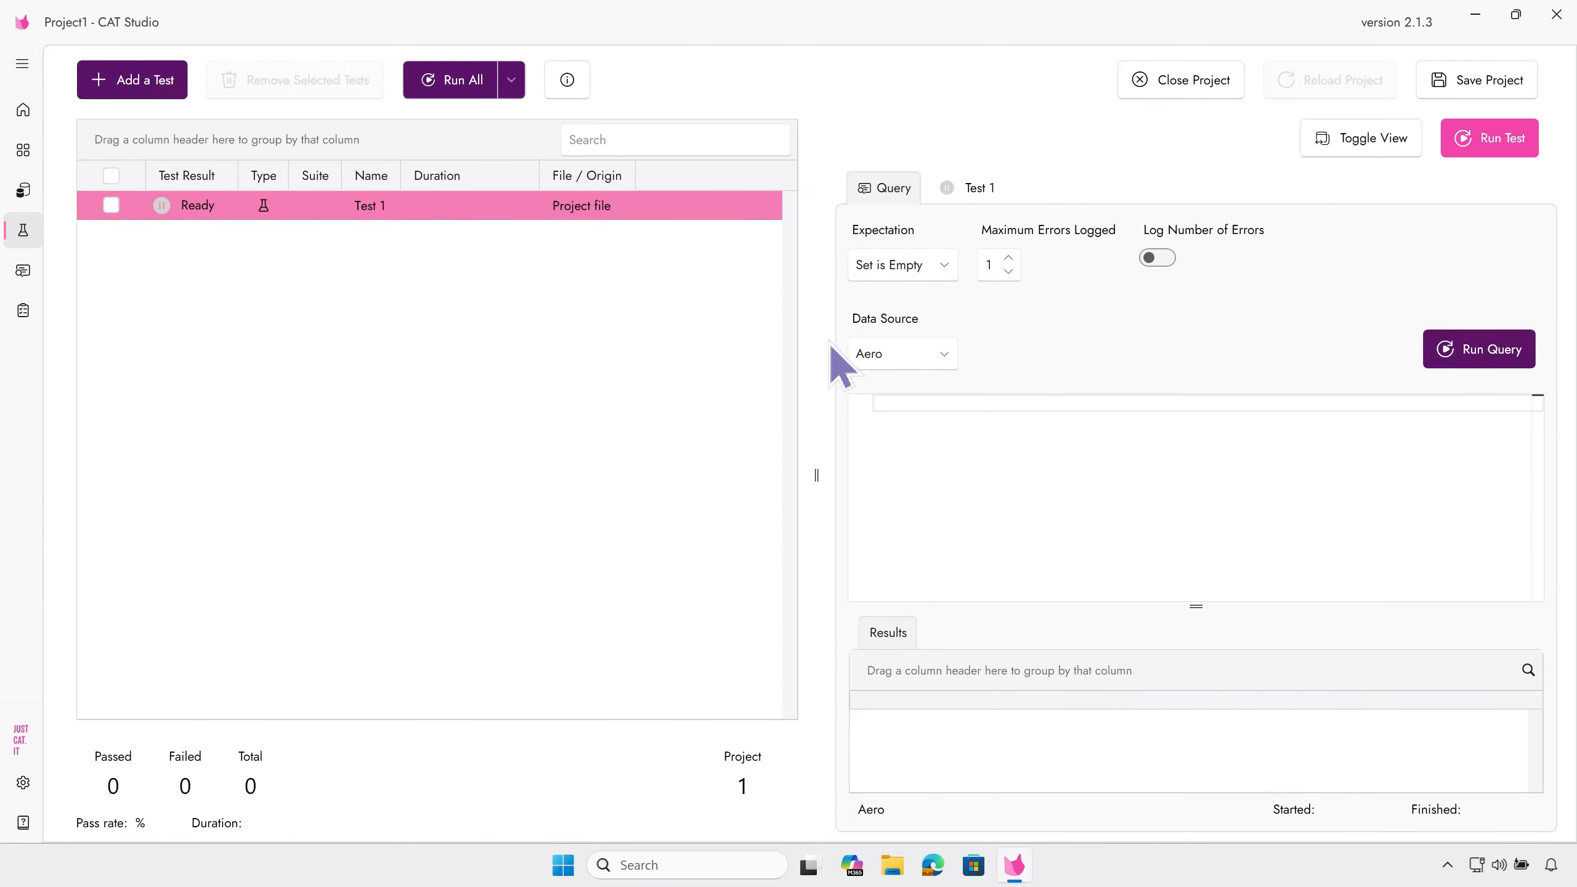
drag(816, 346, 482, 336)
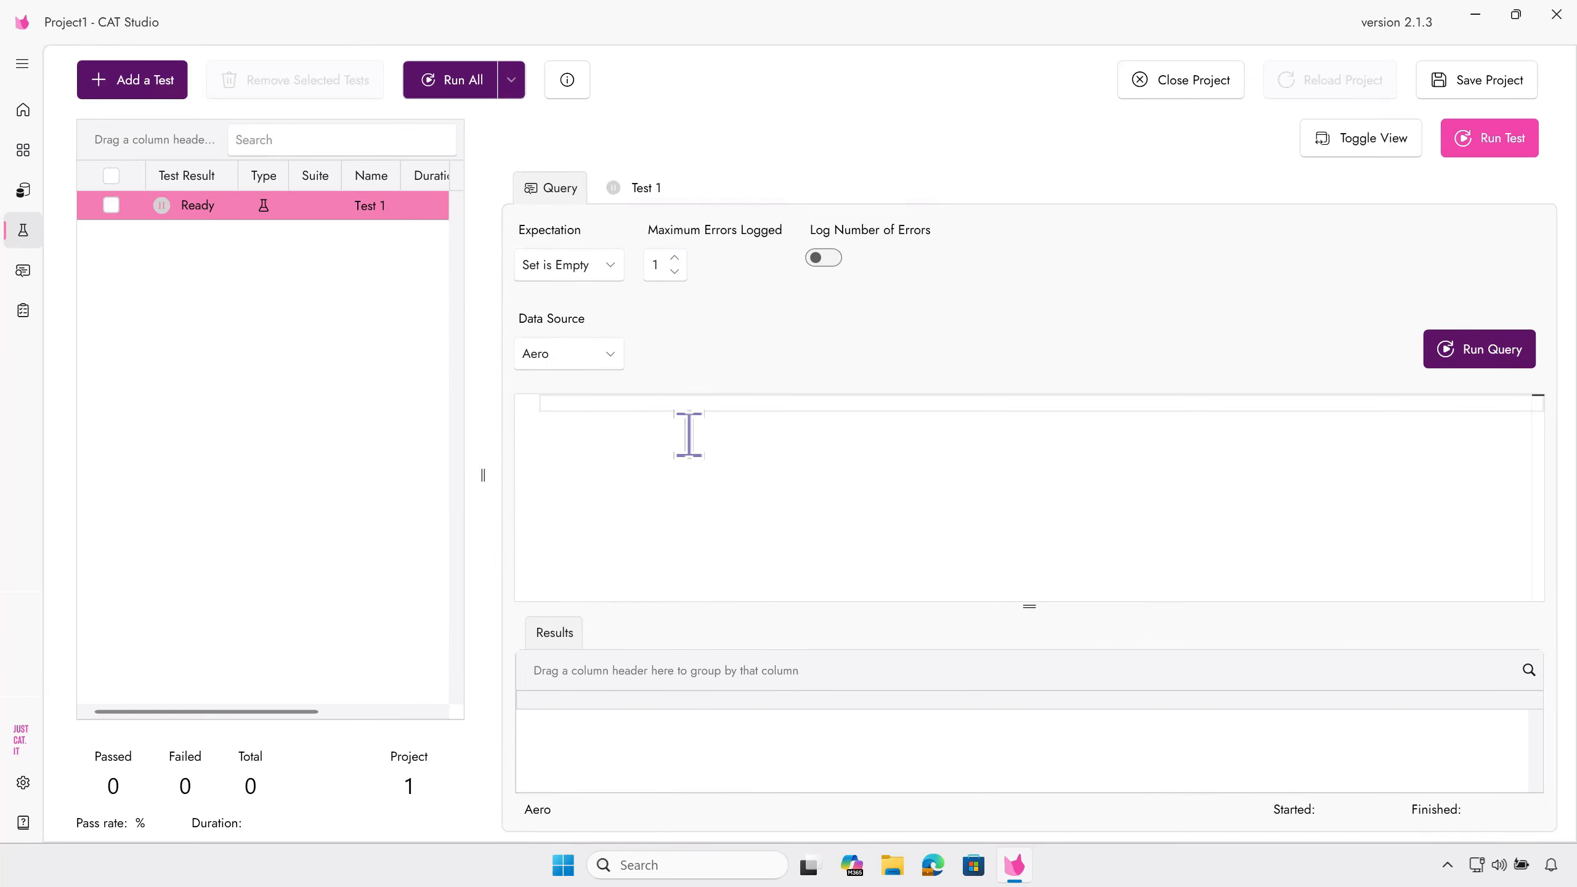
click(674, 430)
text(SELECT TOP 30 * FROM   FACT.PASSENGERS)
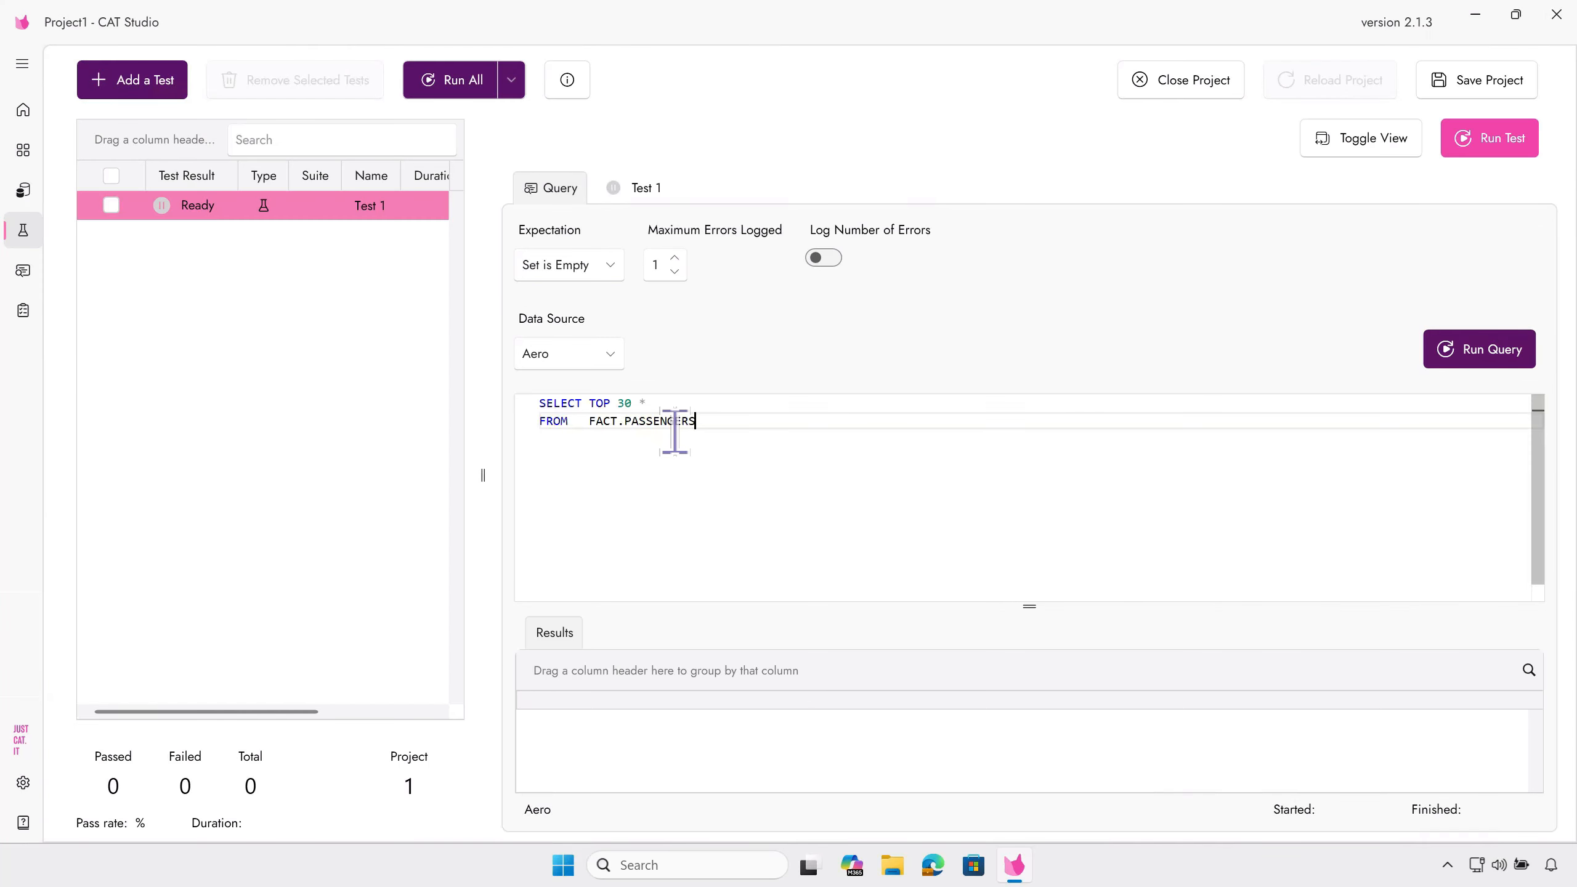
click(1476, 353)
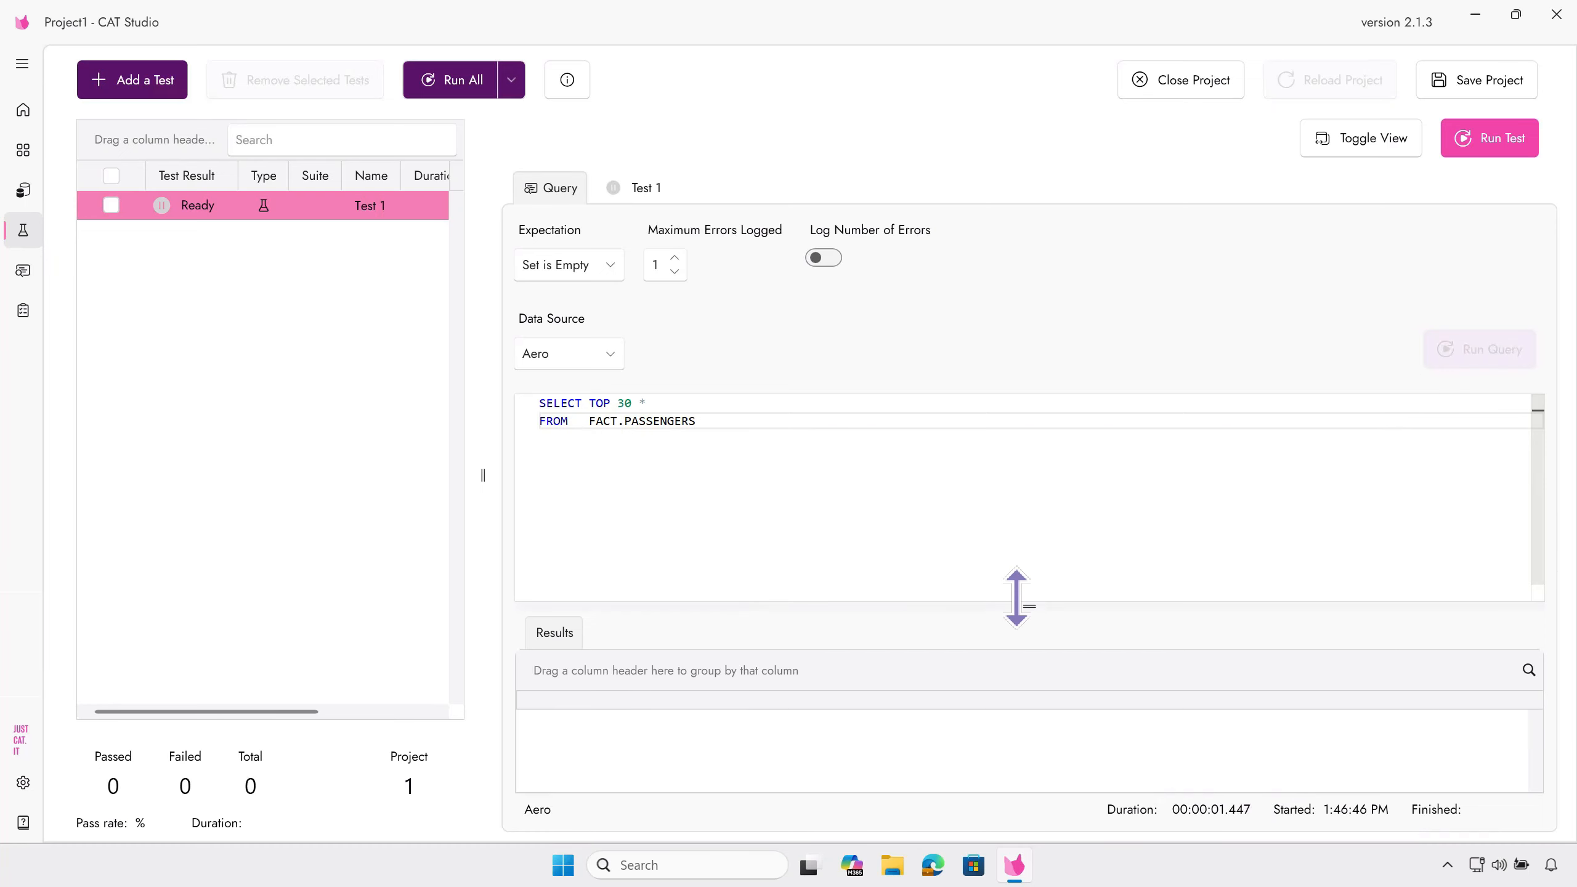
drag(1016, 597, 1000, 488)
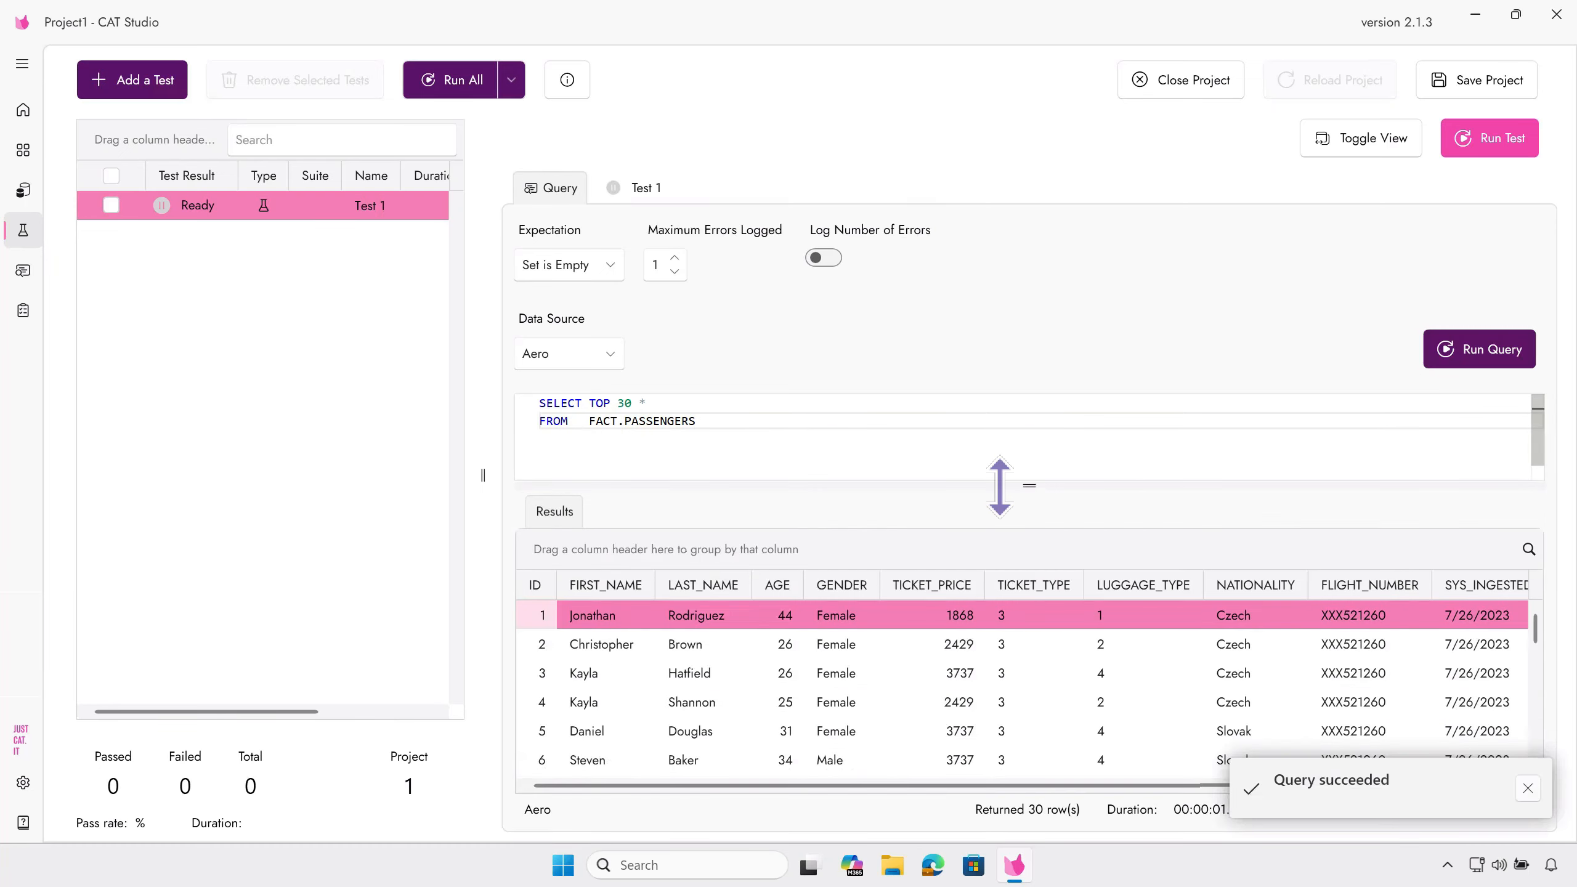
Append the condition "WHERE AGE > 120" to the passengers query and run it
click(769, 427)
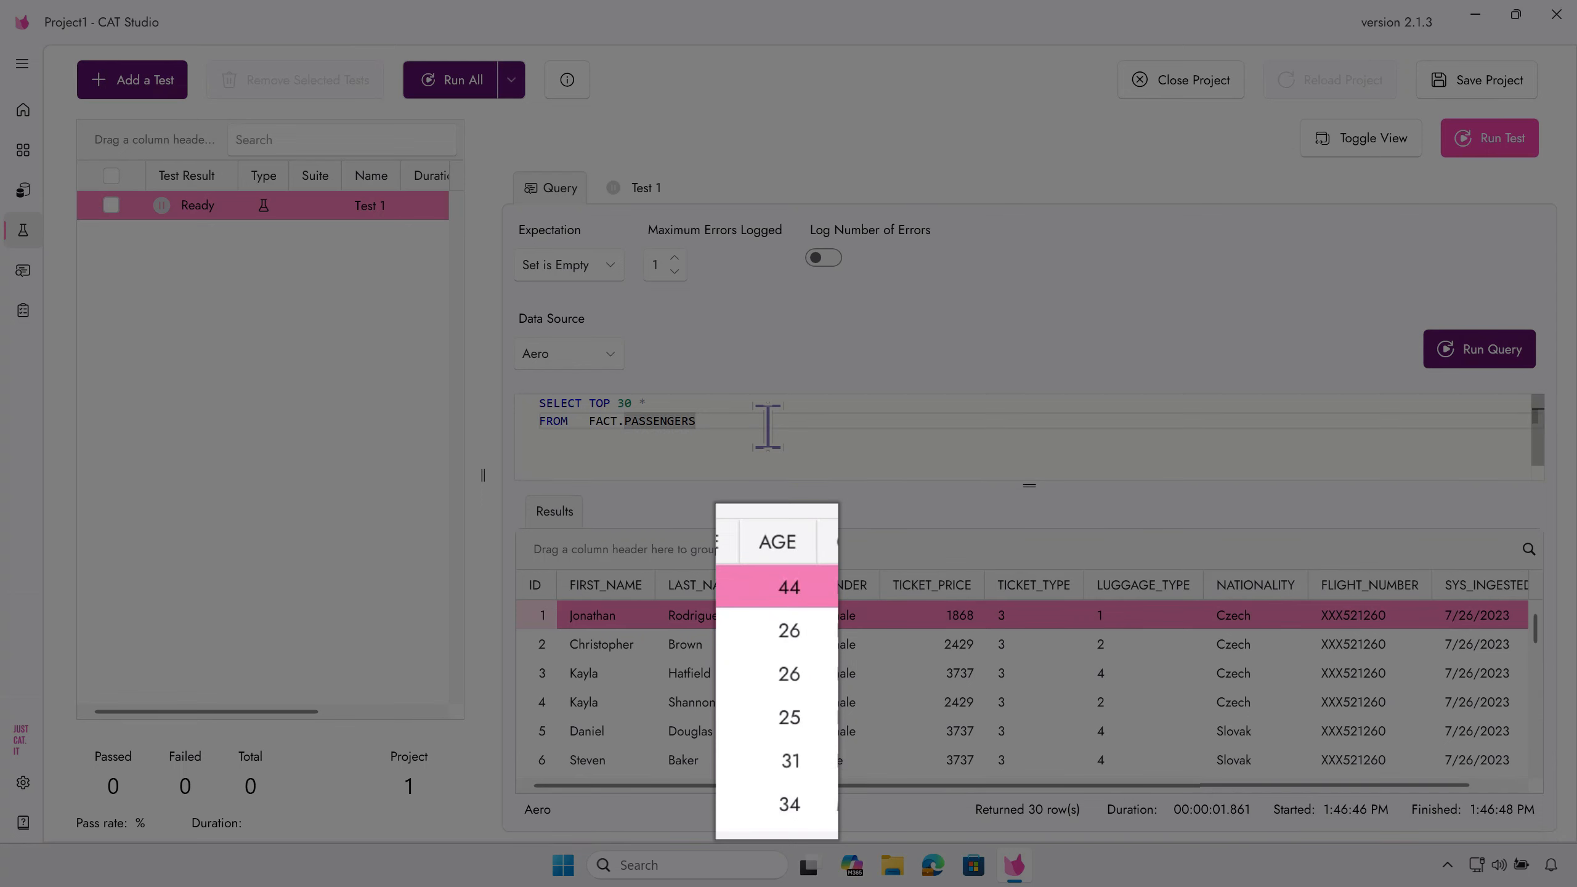
key(Return)
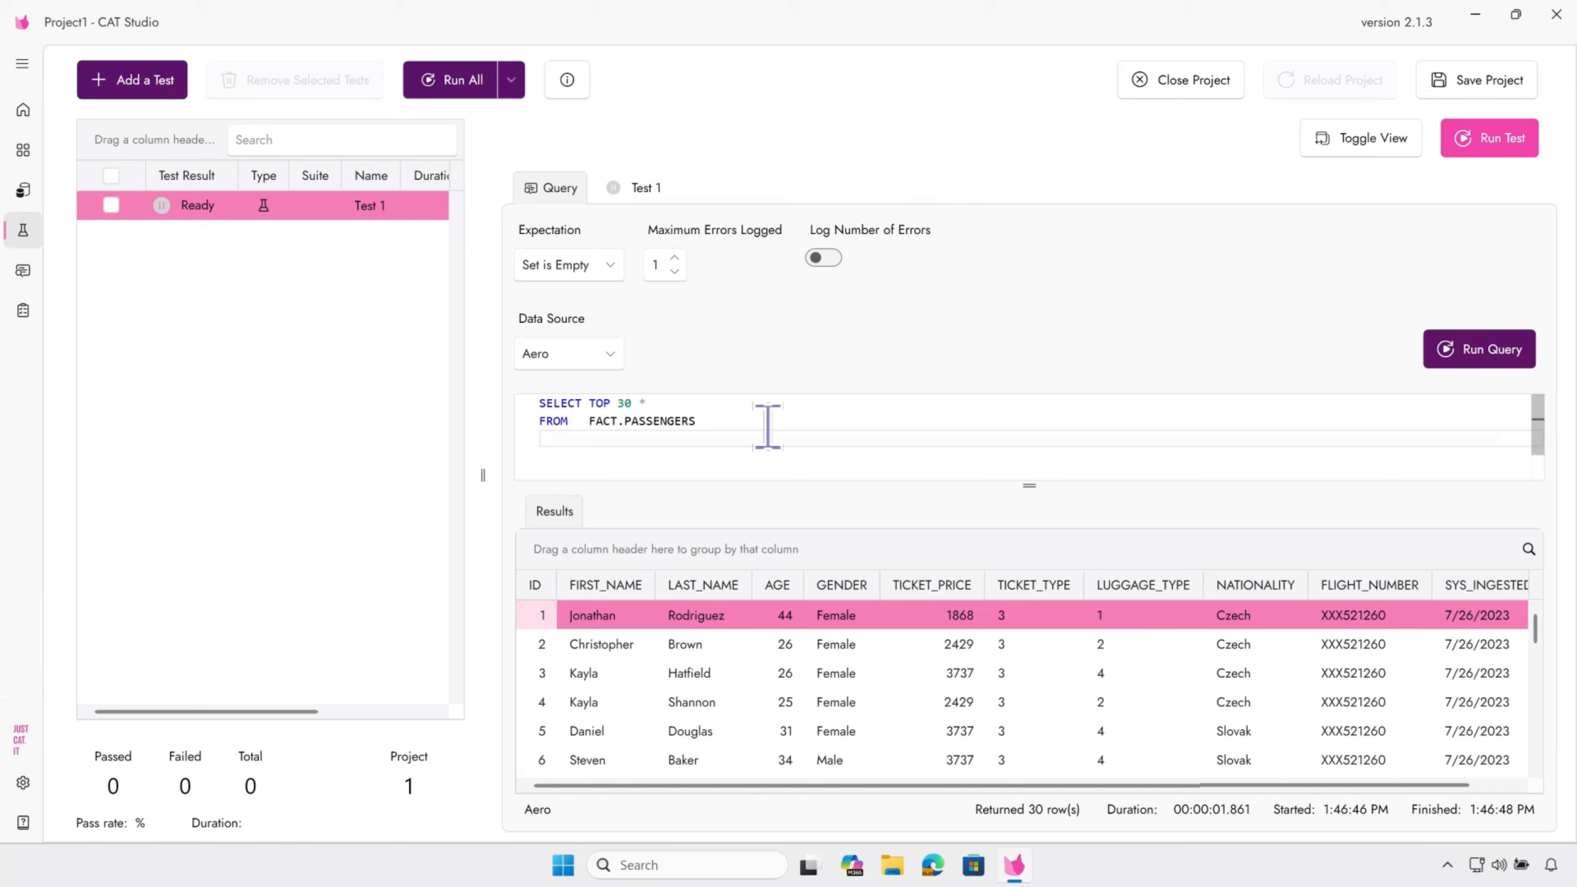
text(WHERE  AGE > 120)
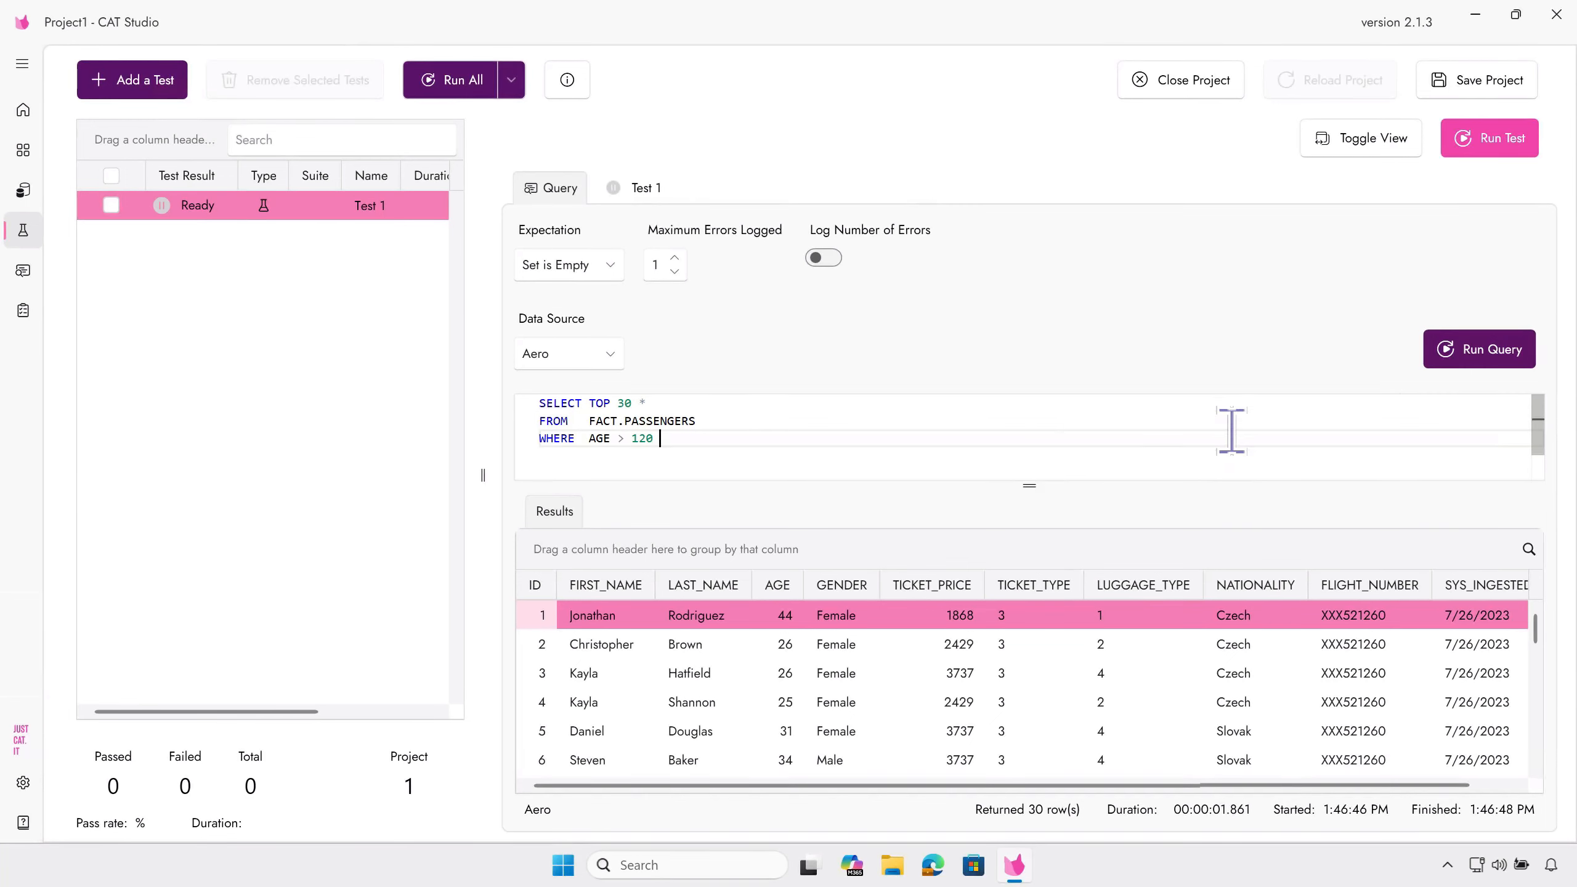
click(1496, 352)
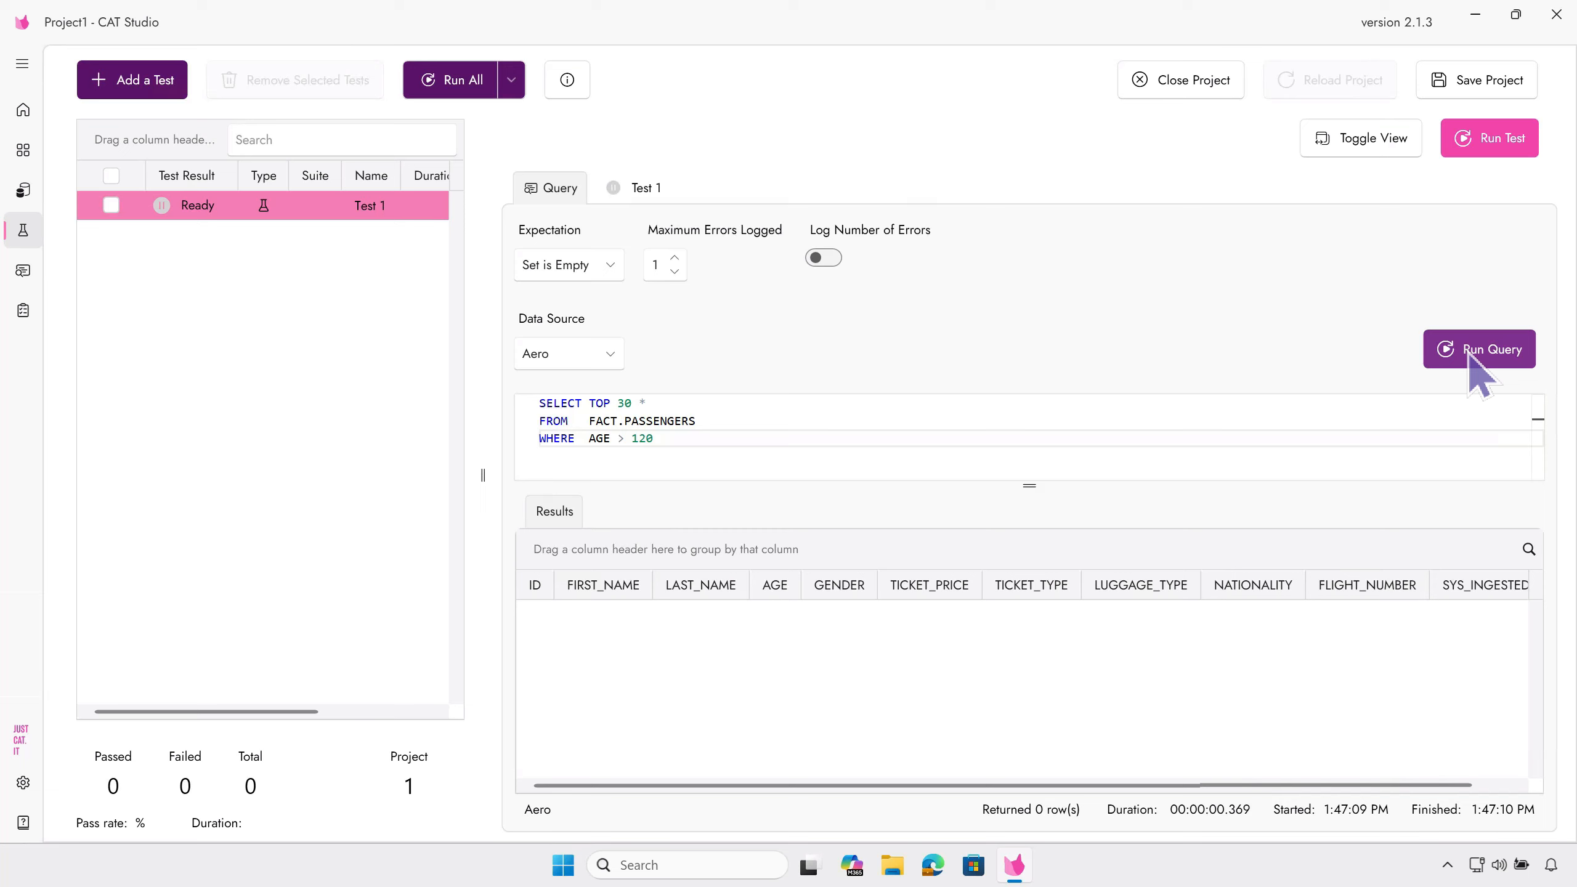
Review the expectation types available for the test, leaving Set is Empty selected
click(611, 272)
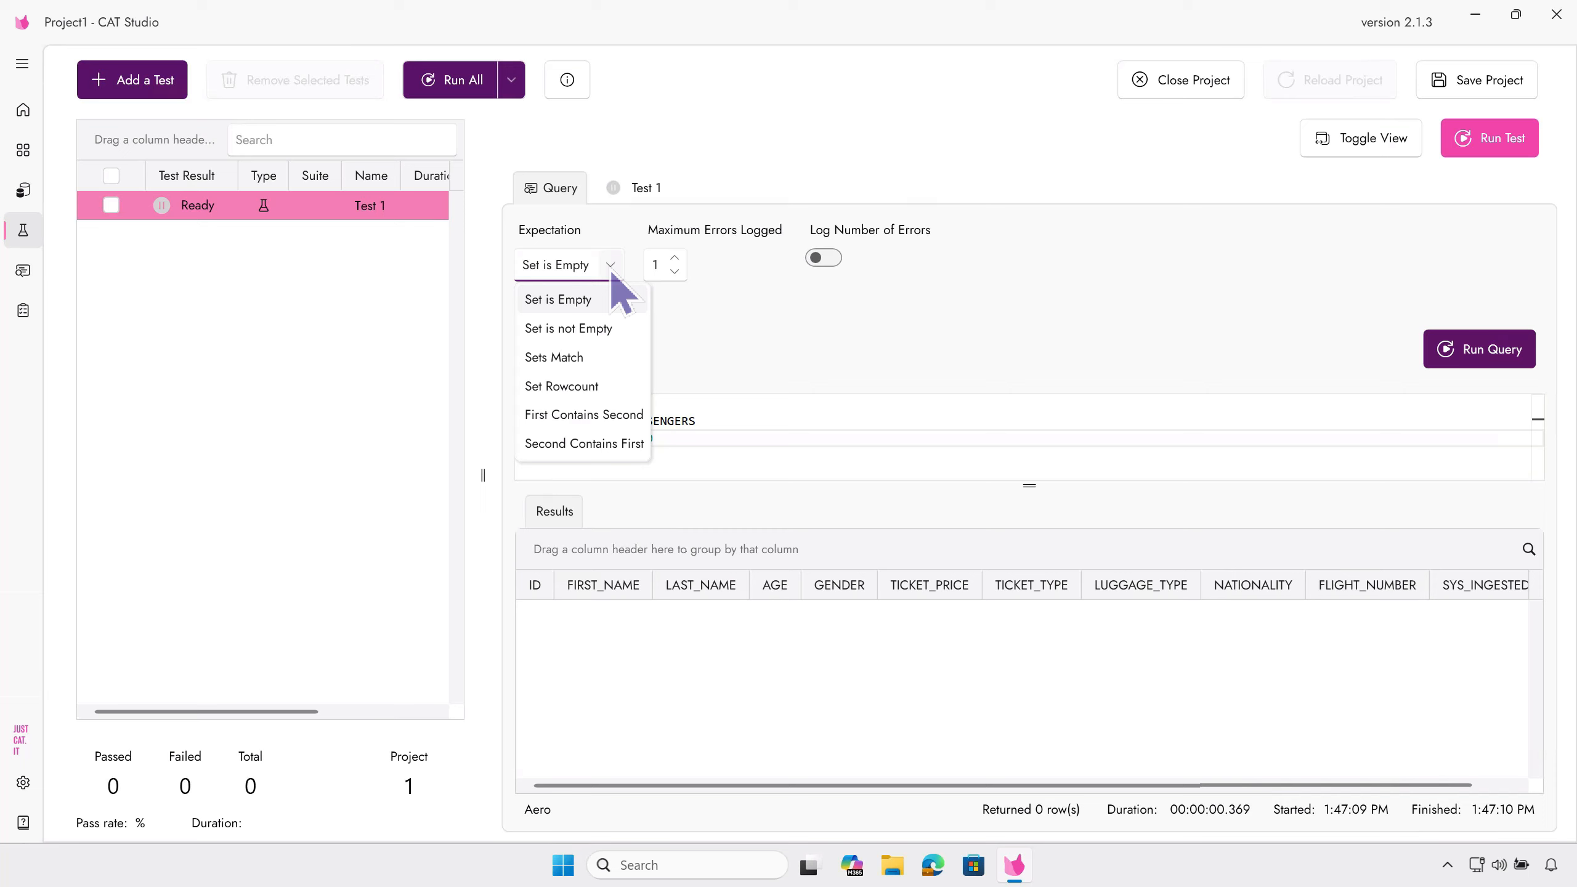
click(612, 271)
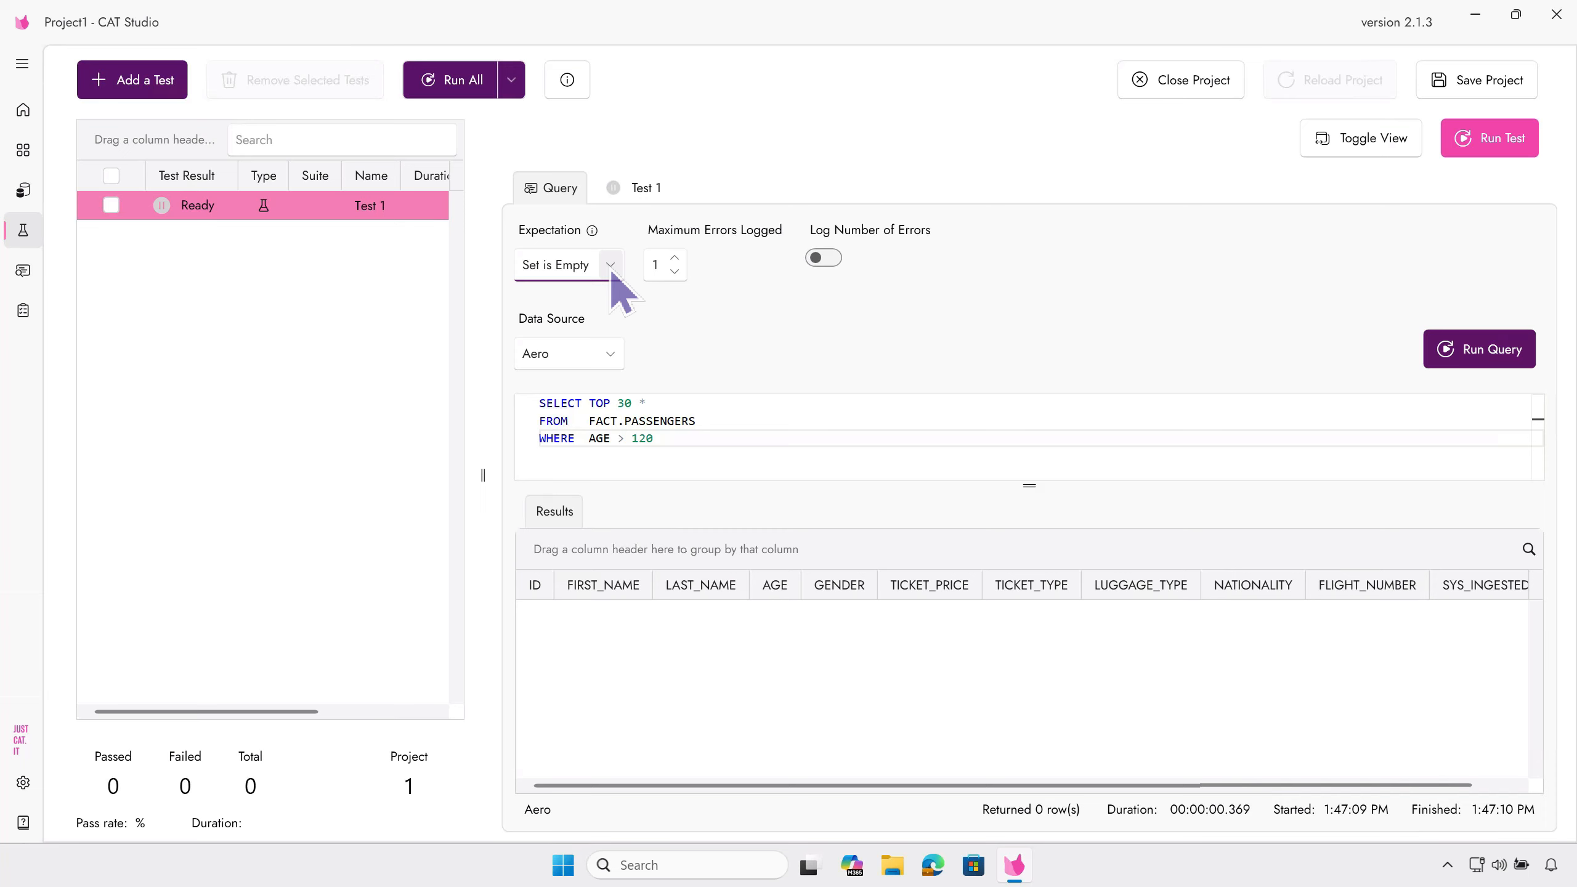
Rename the test as "Age check on passengers data" and run it
click(652, 193)
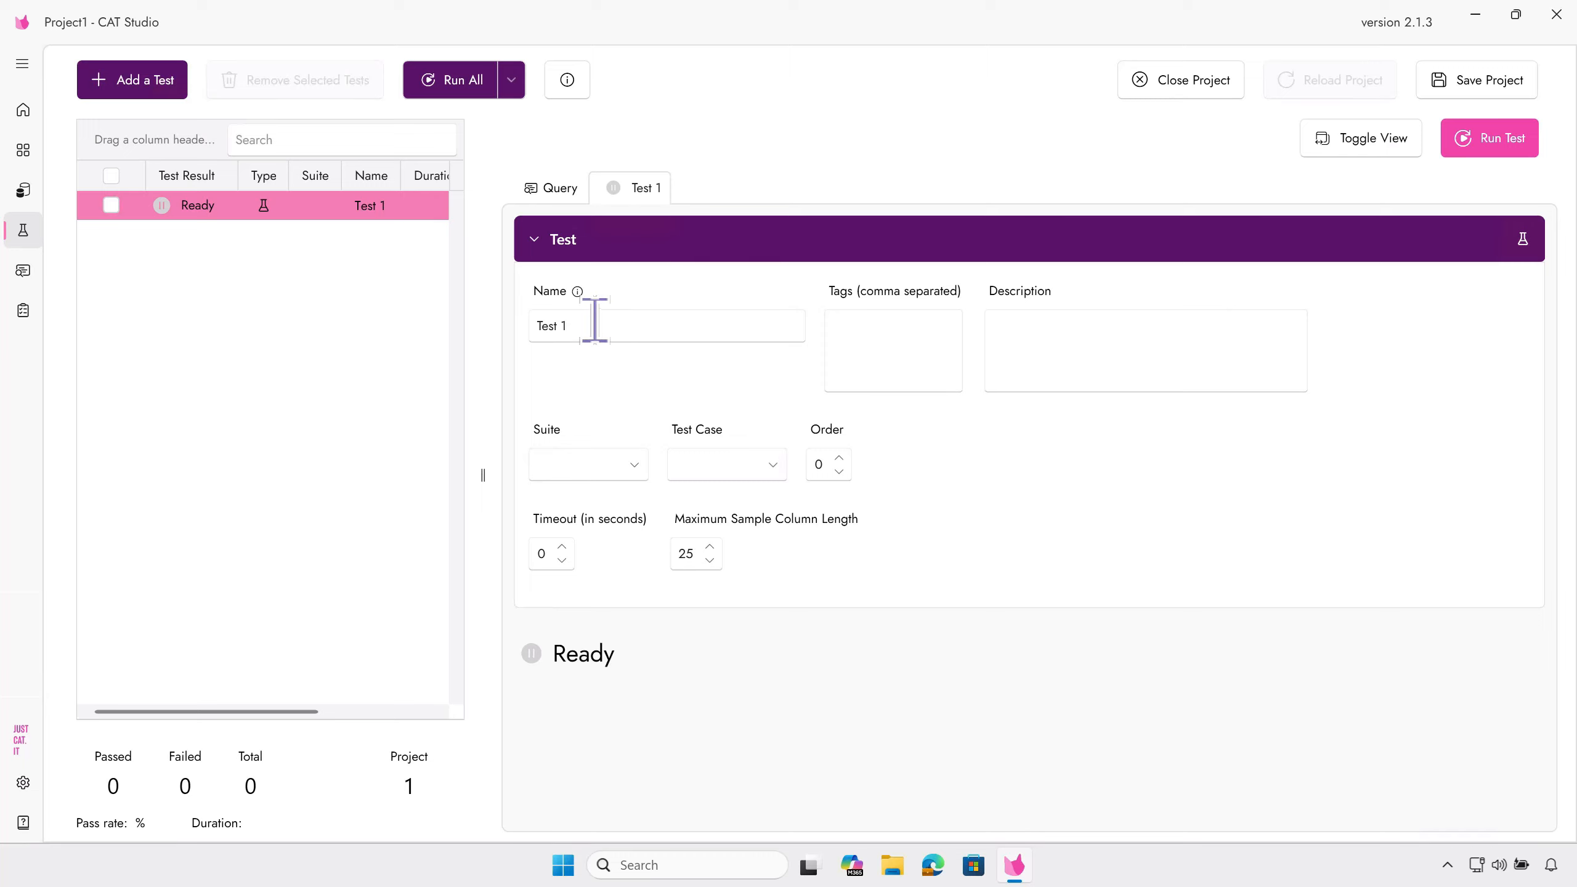
drag(585, 323, 499, 318)
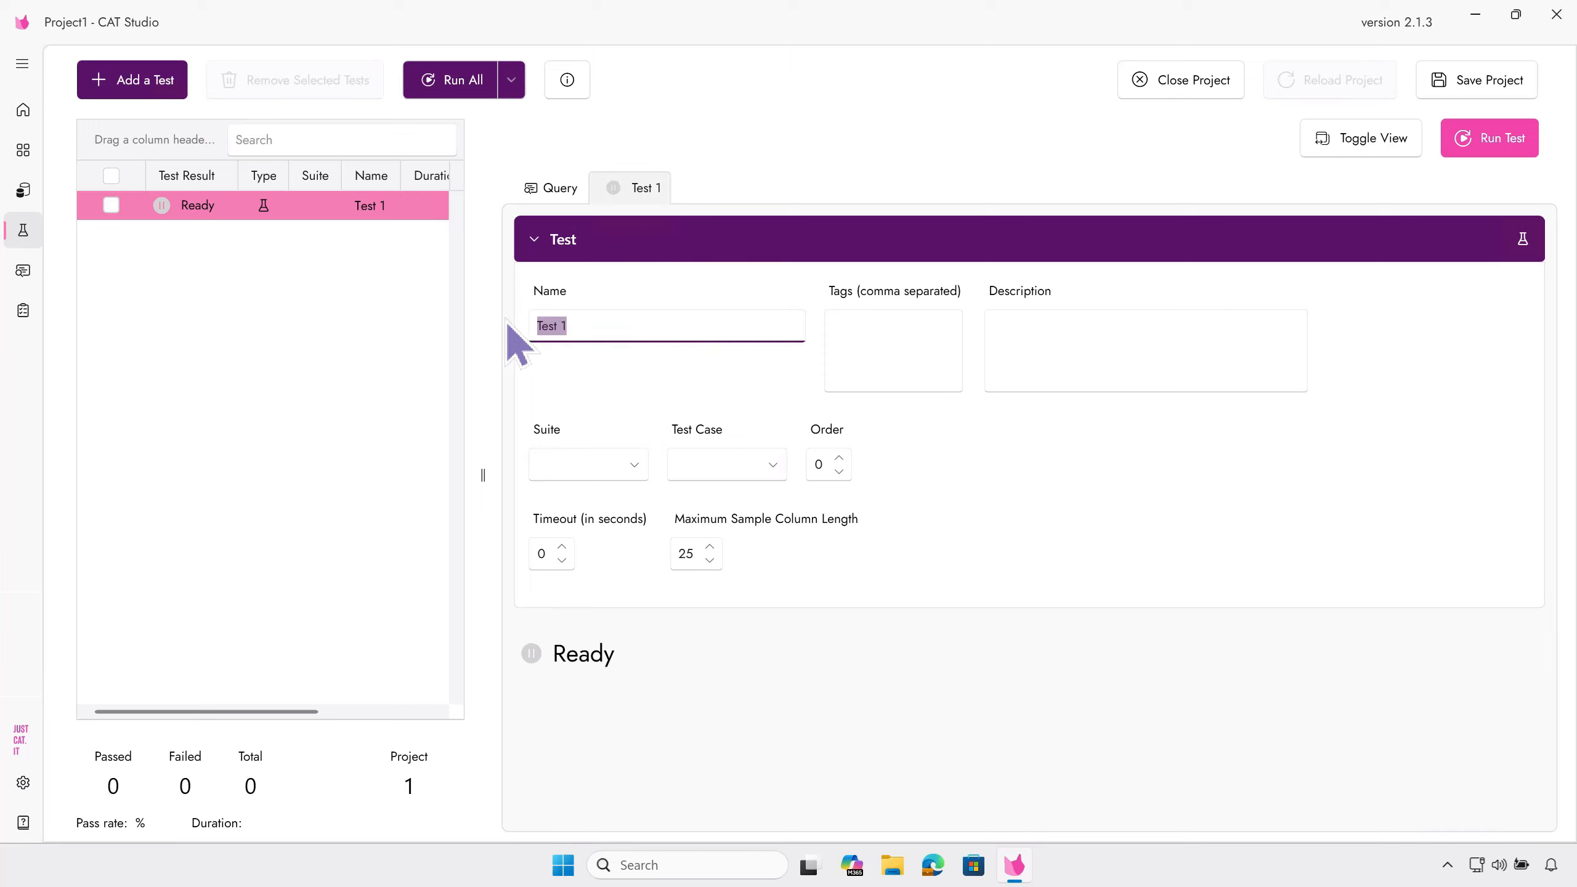
text(Age check)
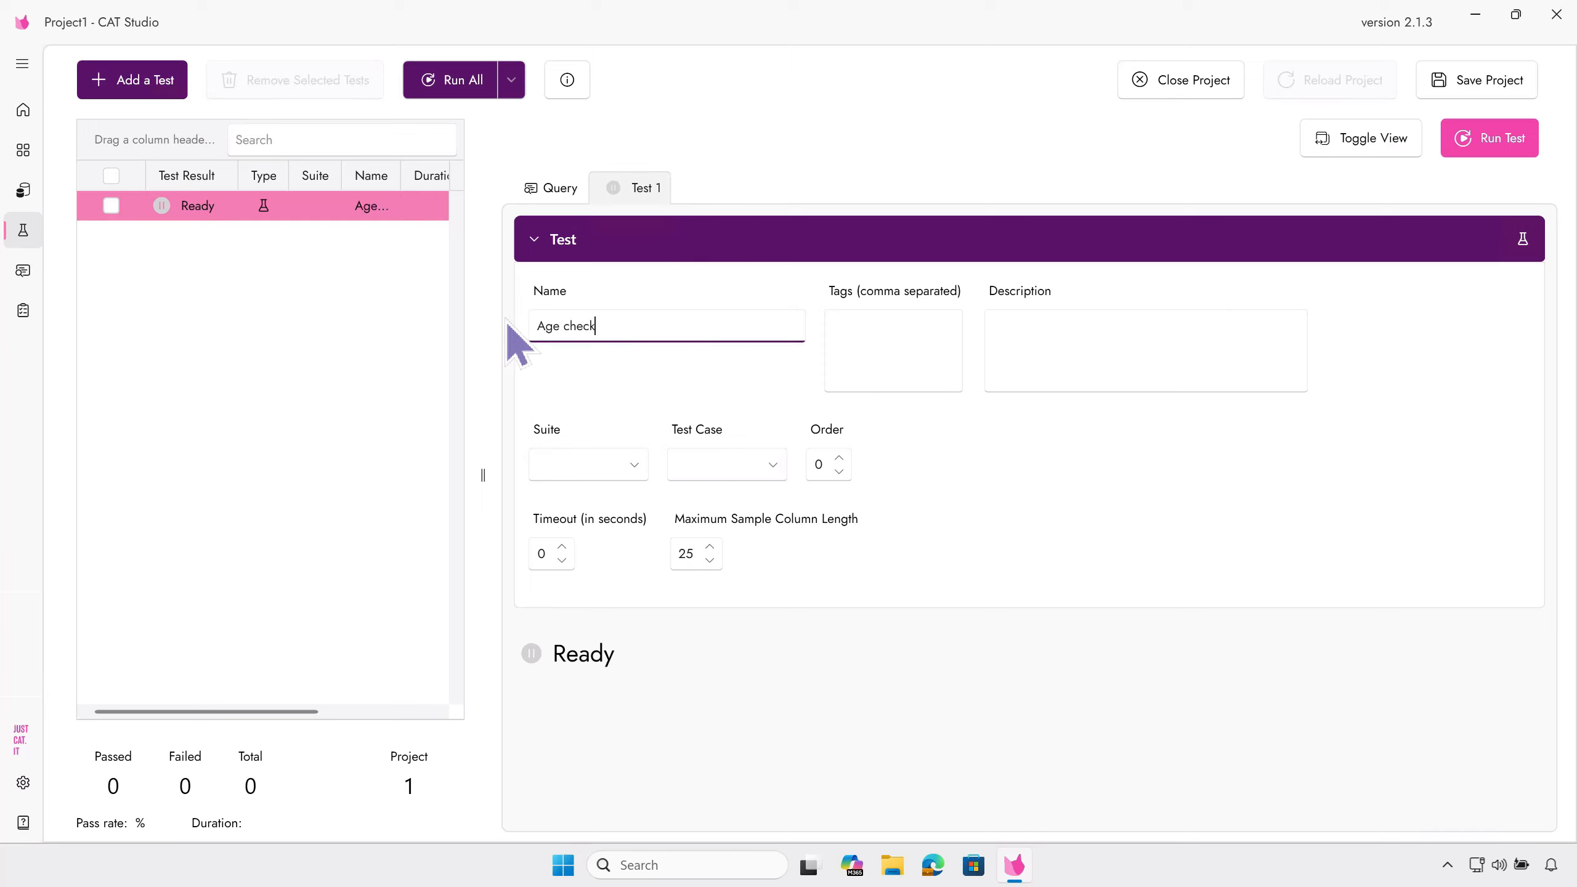
text( on passengers data)
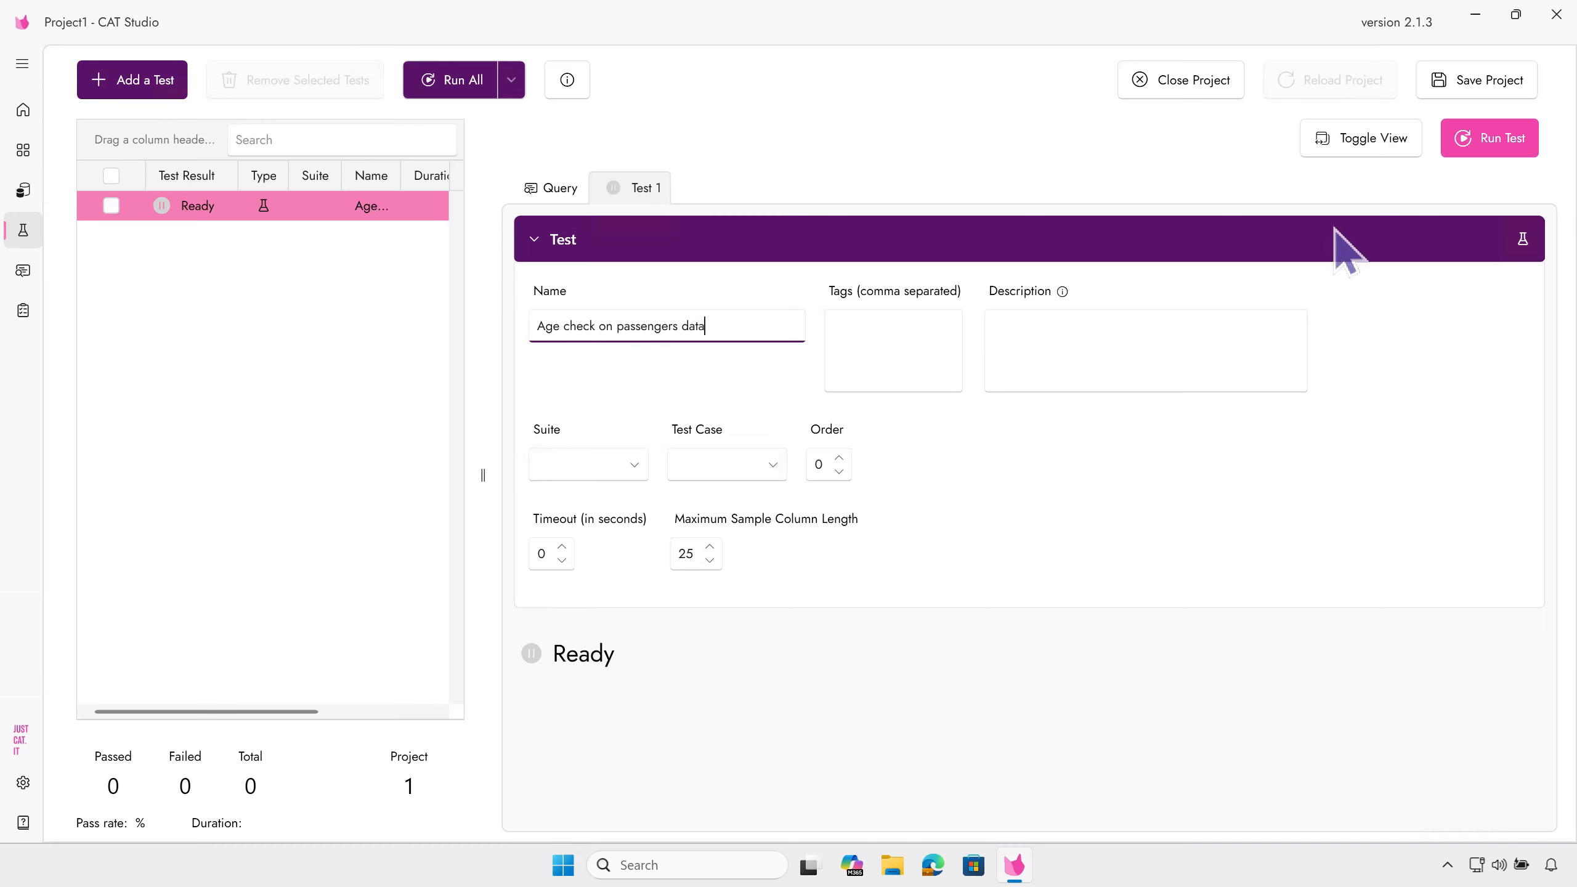
click(1465, 143)
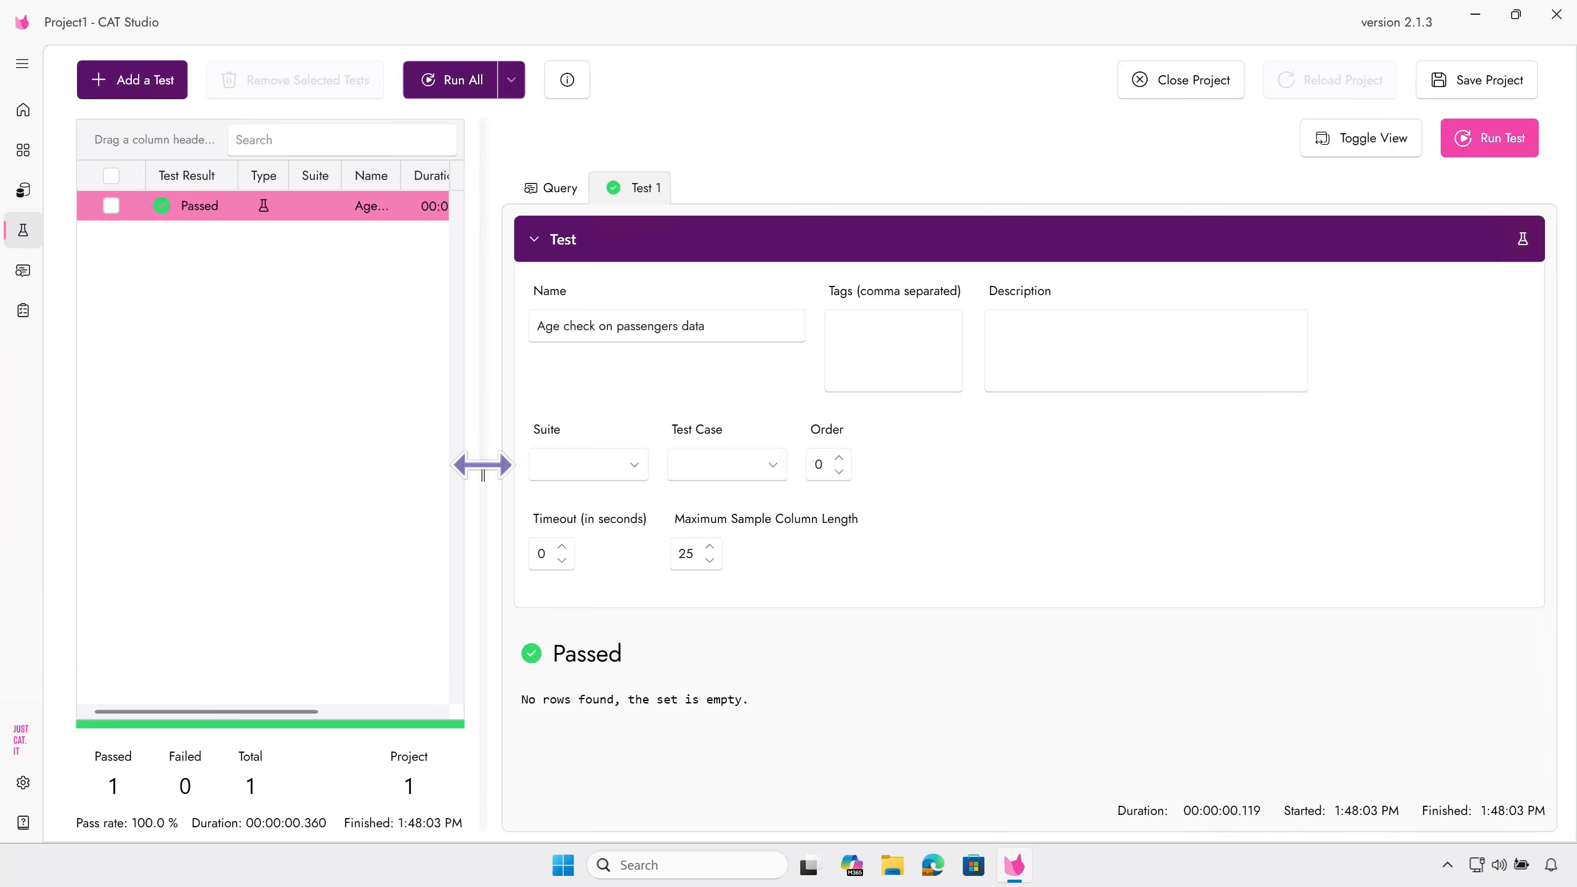
Widen the test list and its Name column, and duplicate the passengers age check test
drag(483, 464, 588, 464)
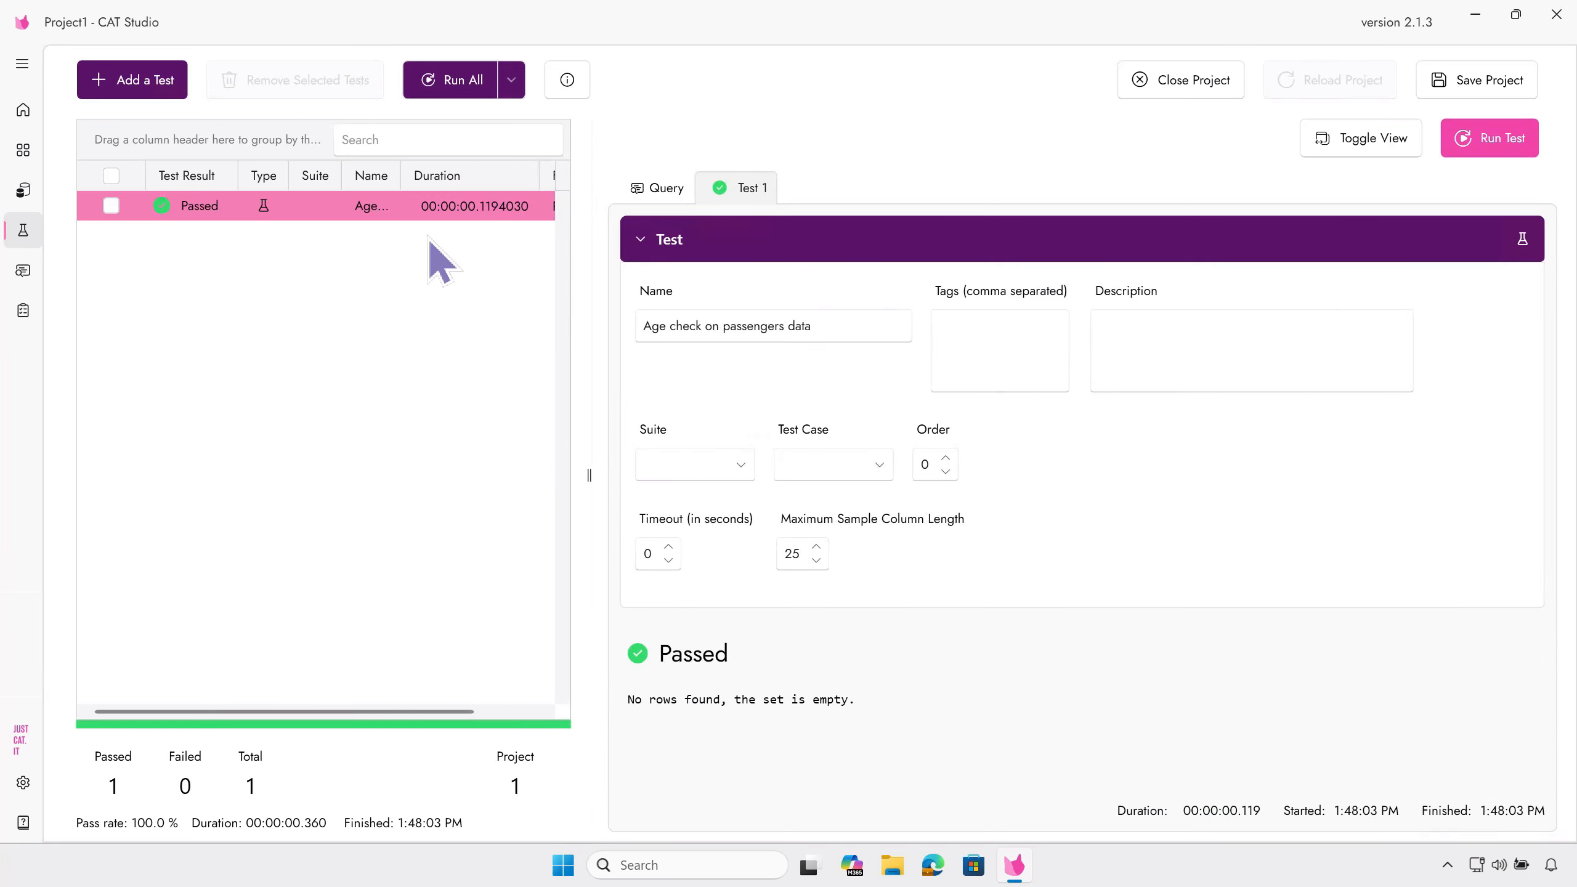
drag(401, 174, 475, 179)
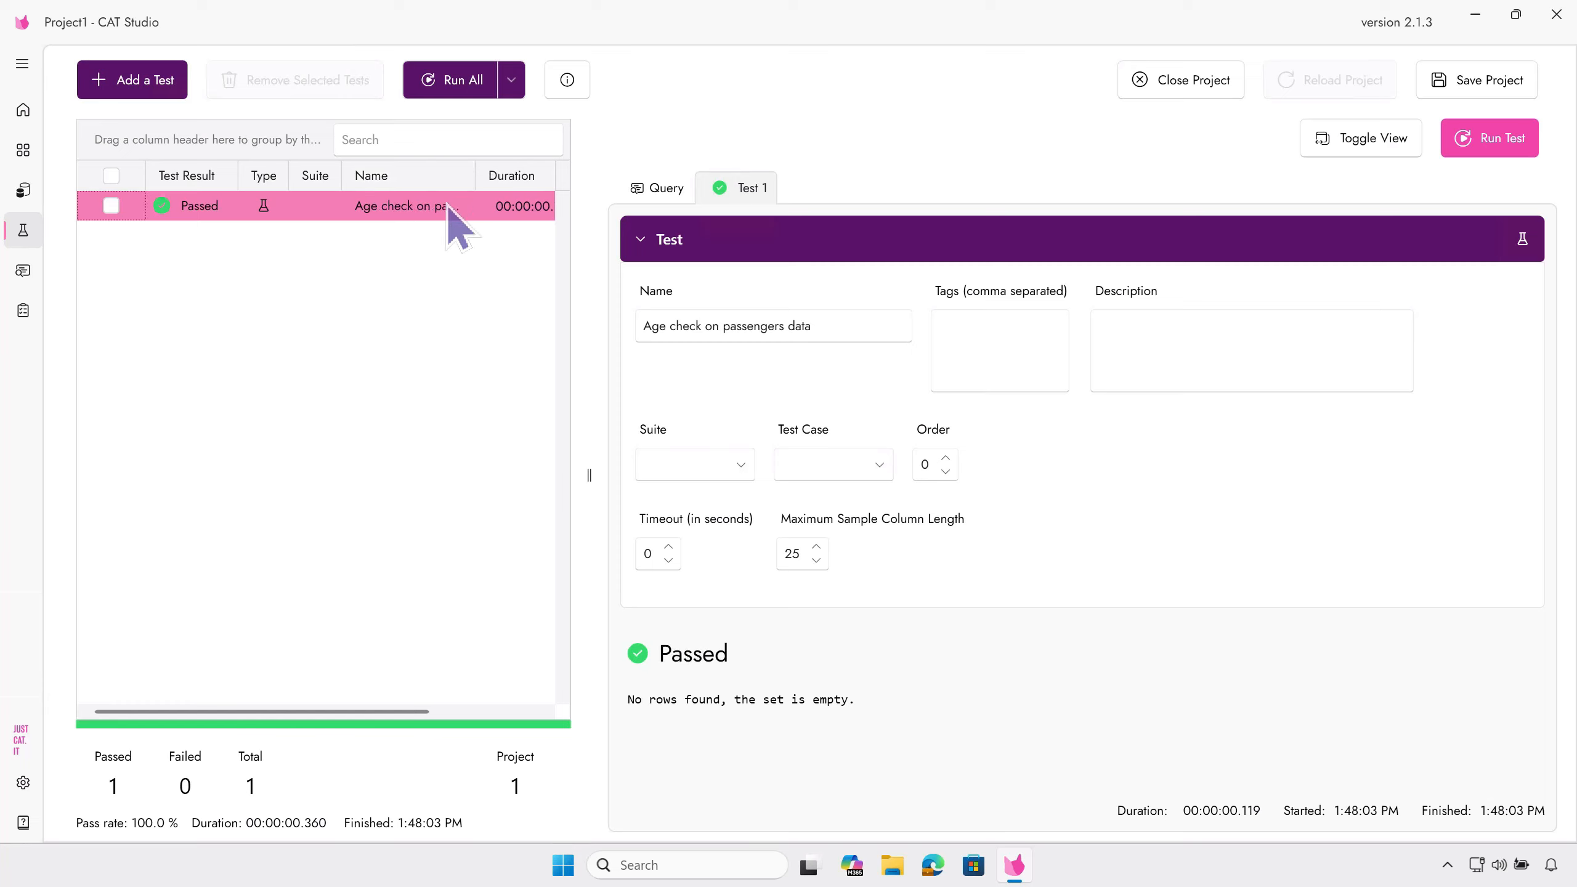
right_click(340, 212)
click(404, 259)
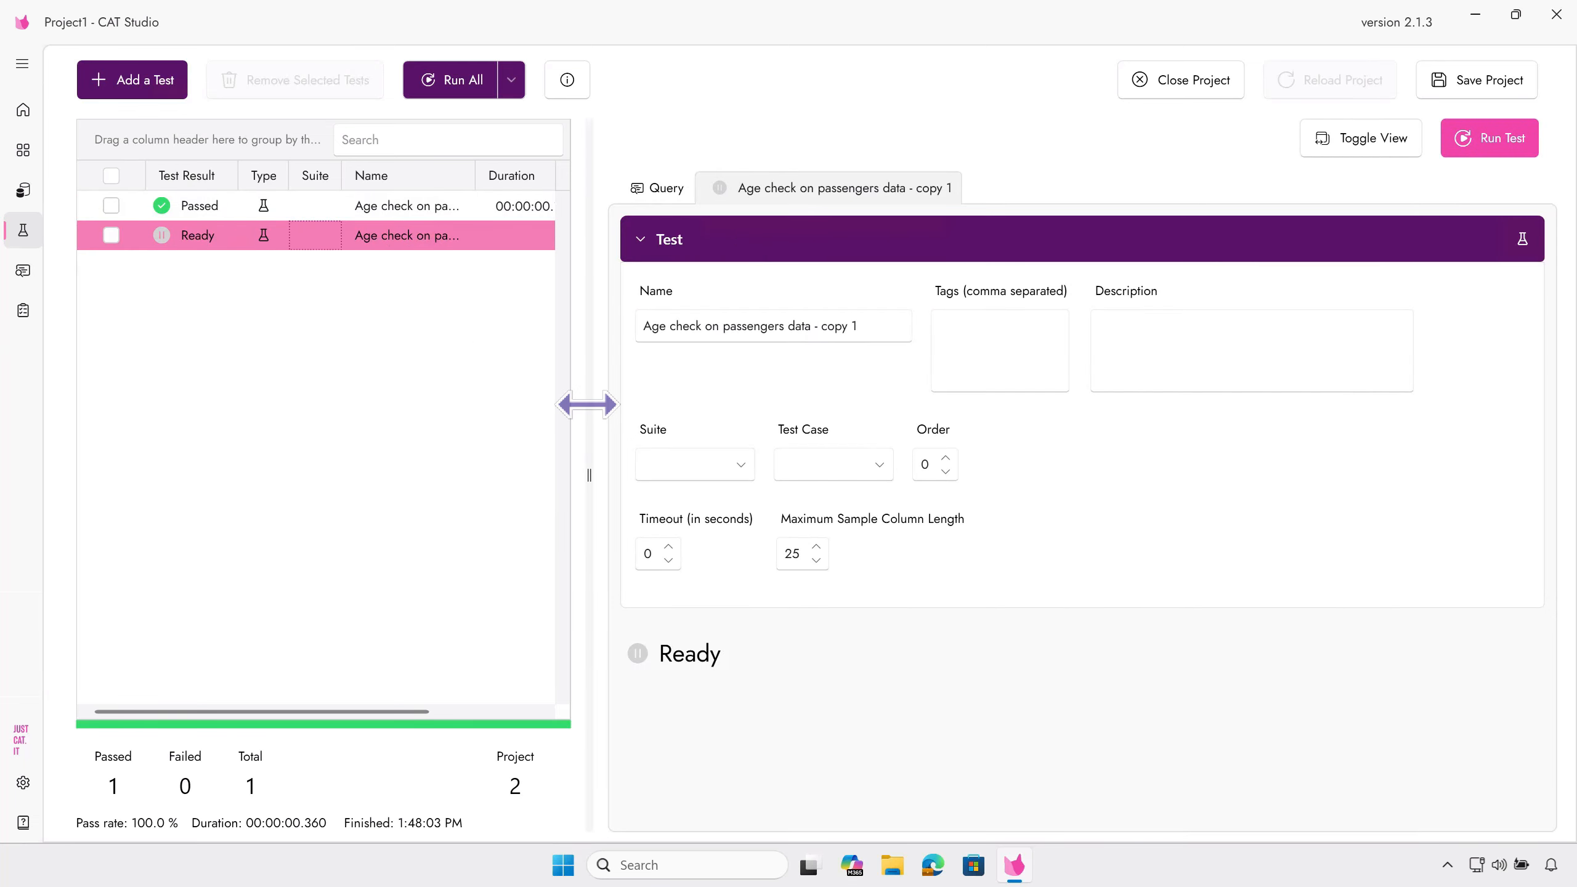
Replace the copied test's WHERE condition with "TICKET_PRICE < 500" and run the query
drag(587, 405, 491, 411)
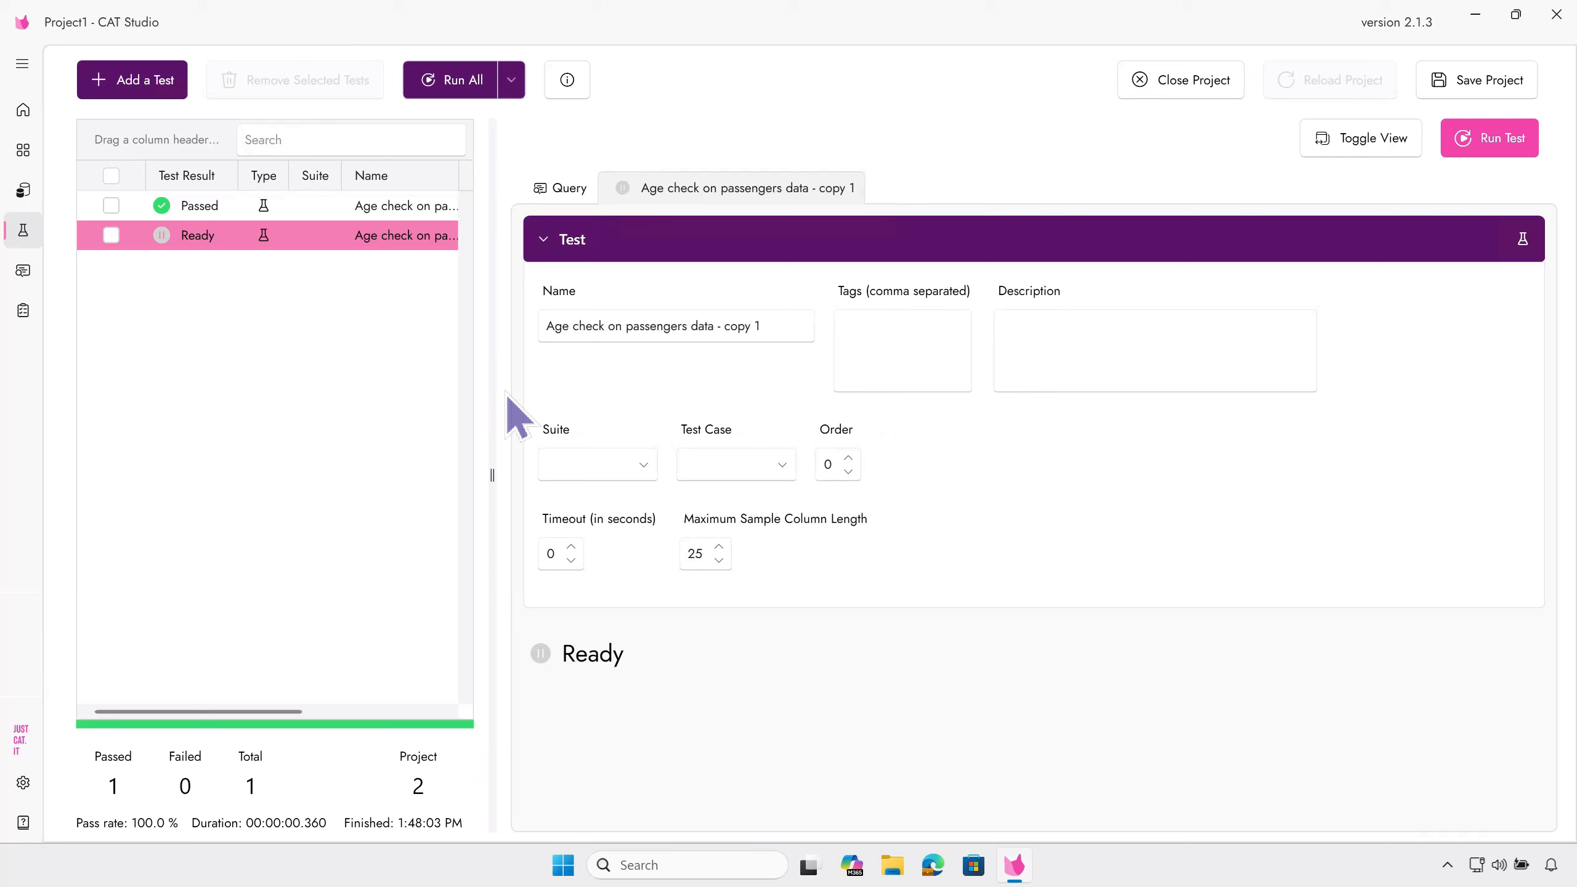
click(542, 196)
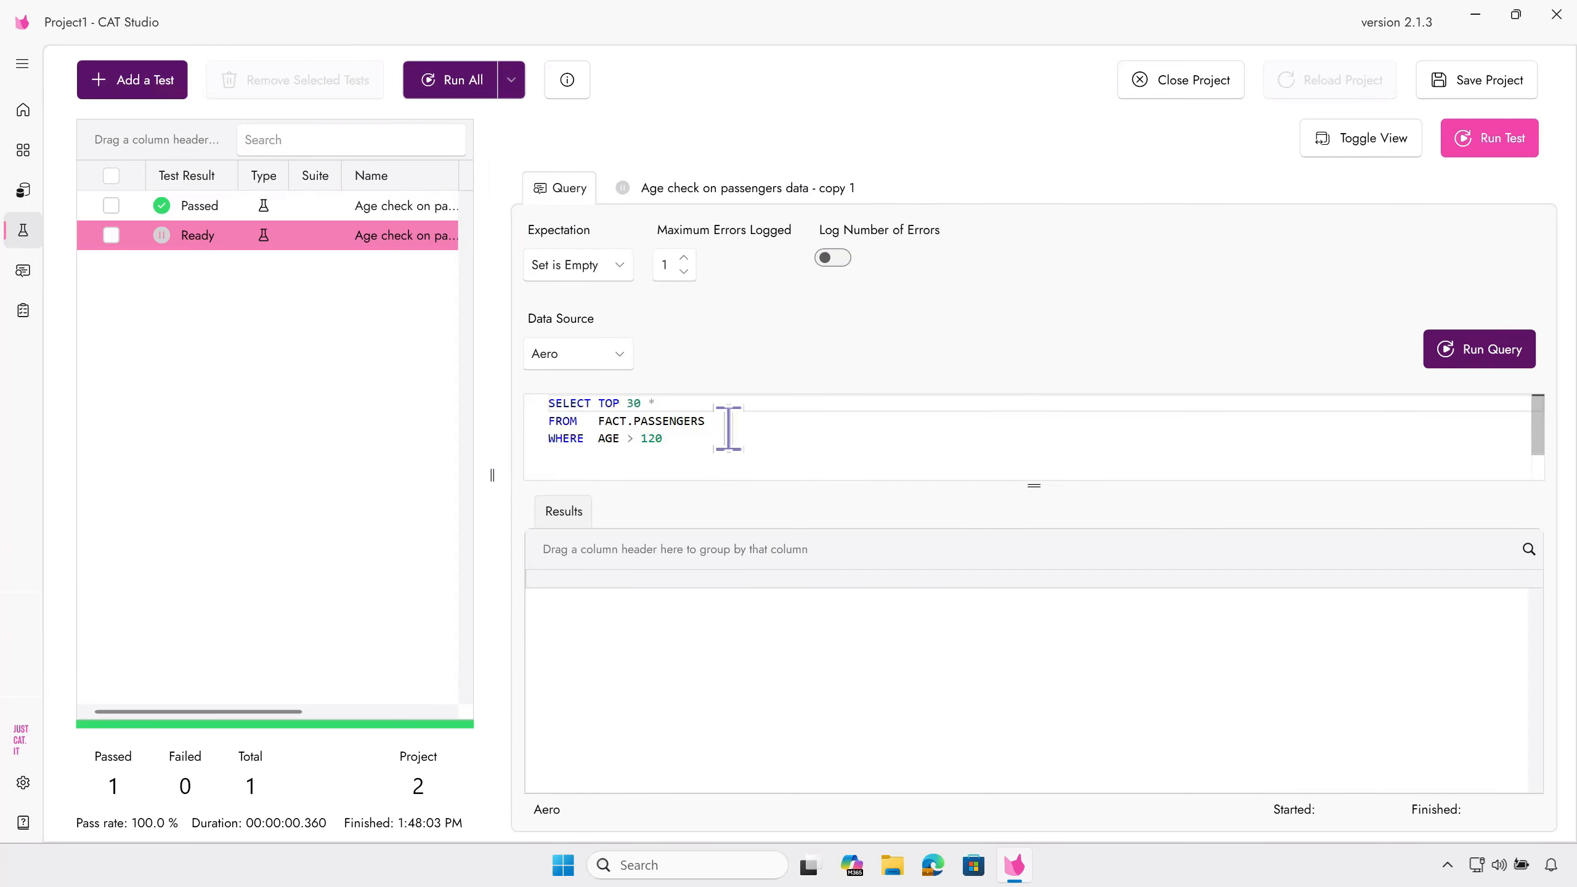
click(682, 440)
drag(599, 440, 663, 441)
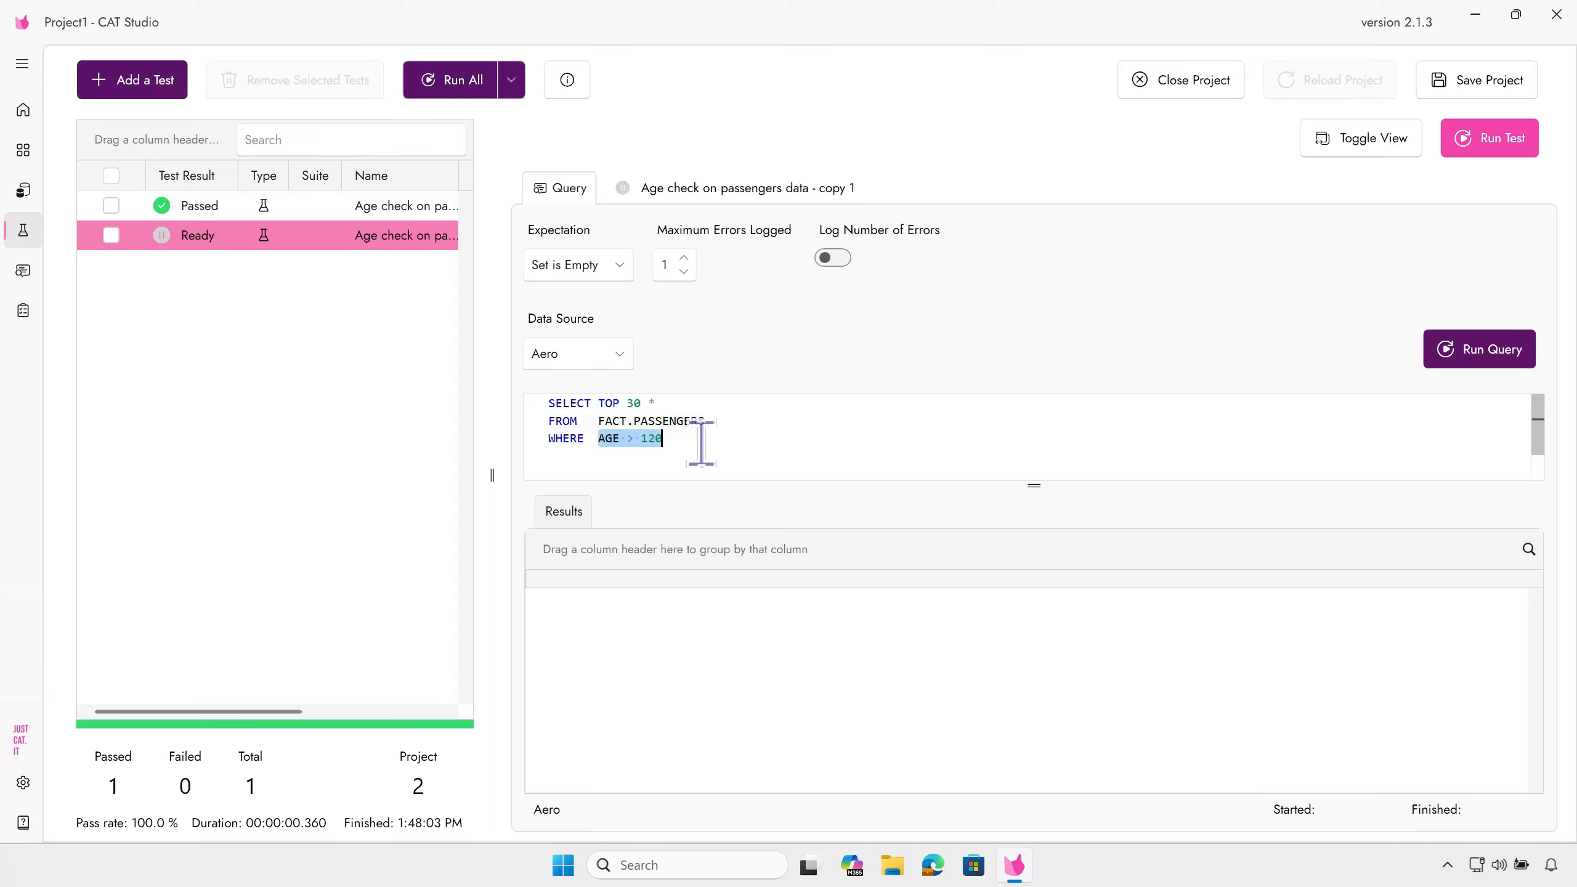
text(TICKET_PRI)
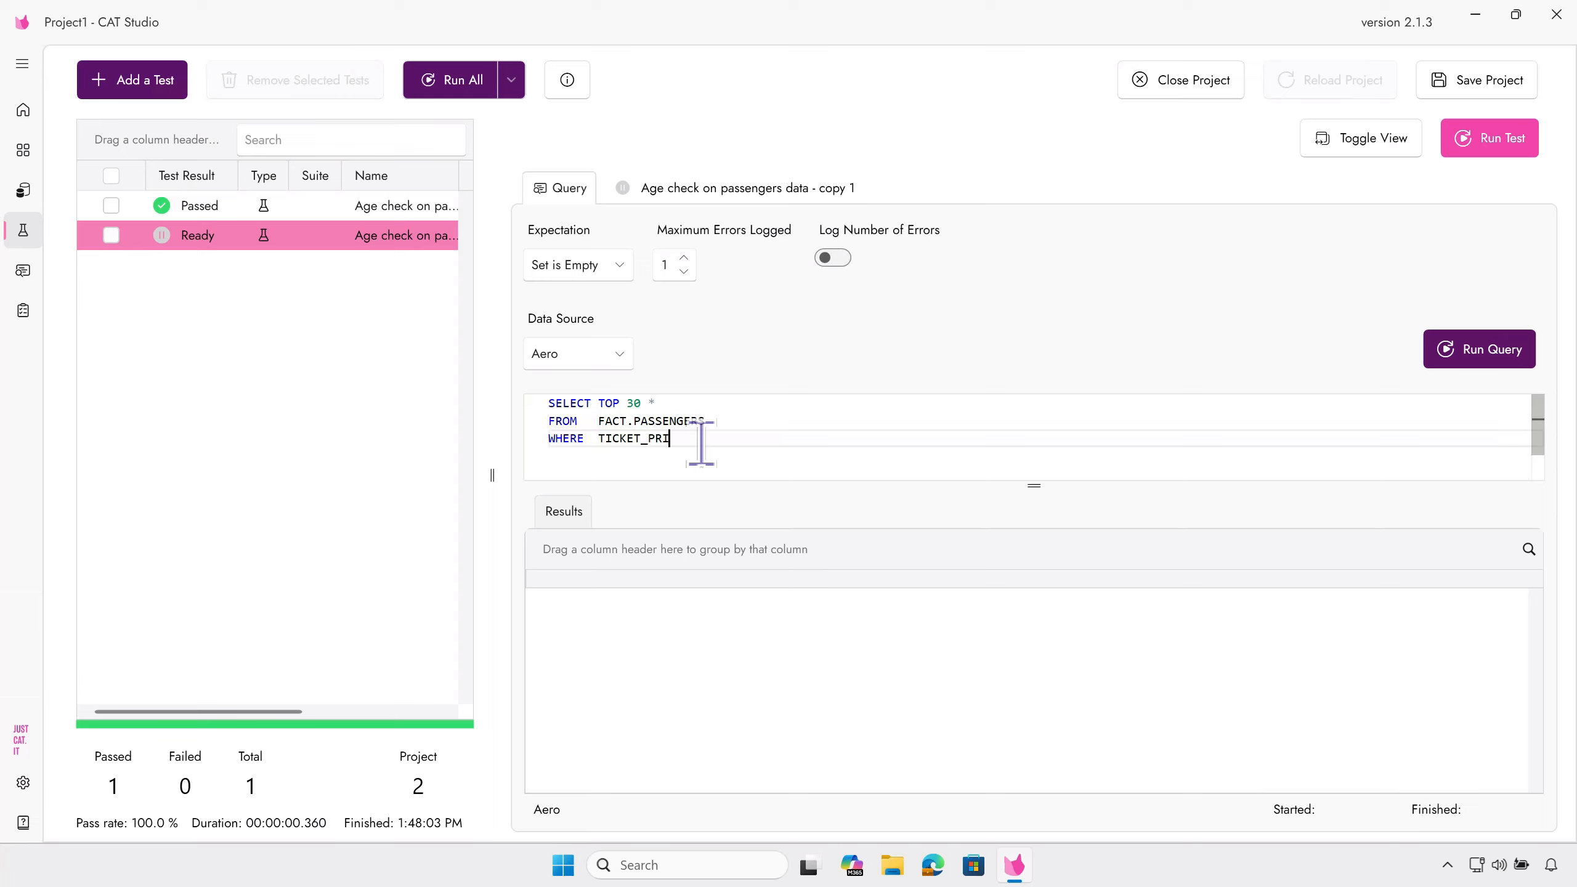
text(CE < 500)
click(1502, 355)
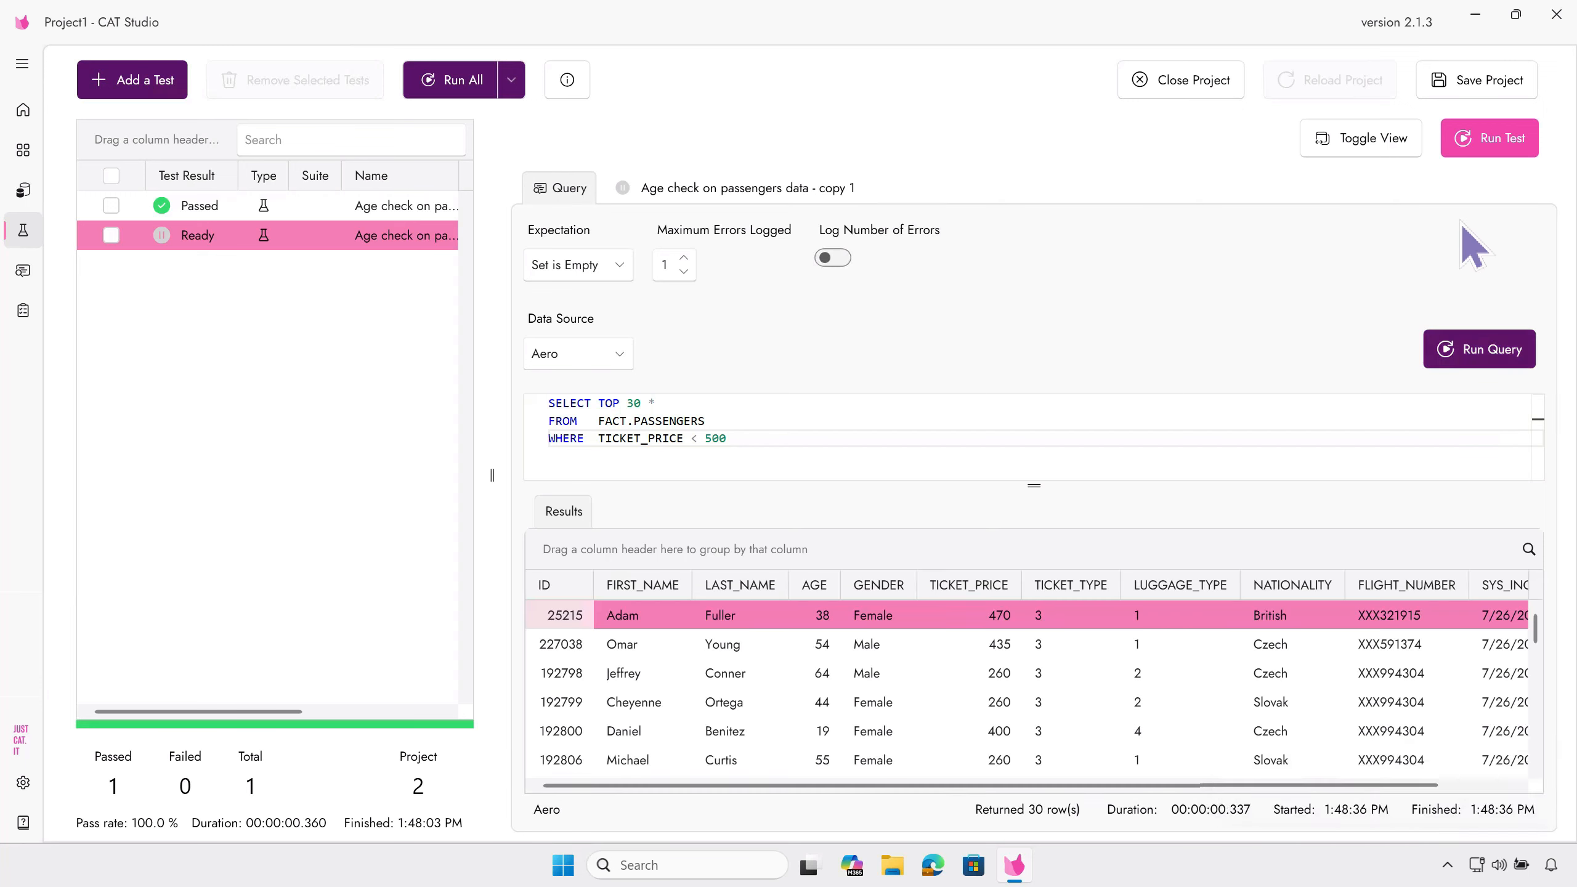
Rename the copied test as "No too cheap tickets" and run it, collapsing the test details to read the result
click(680, 180)
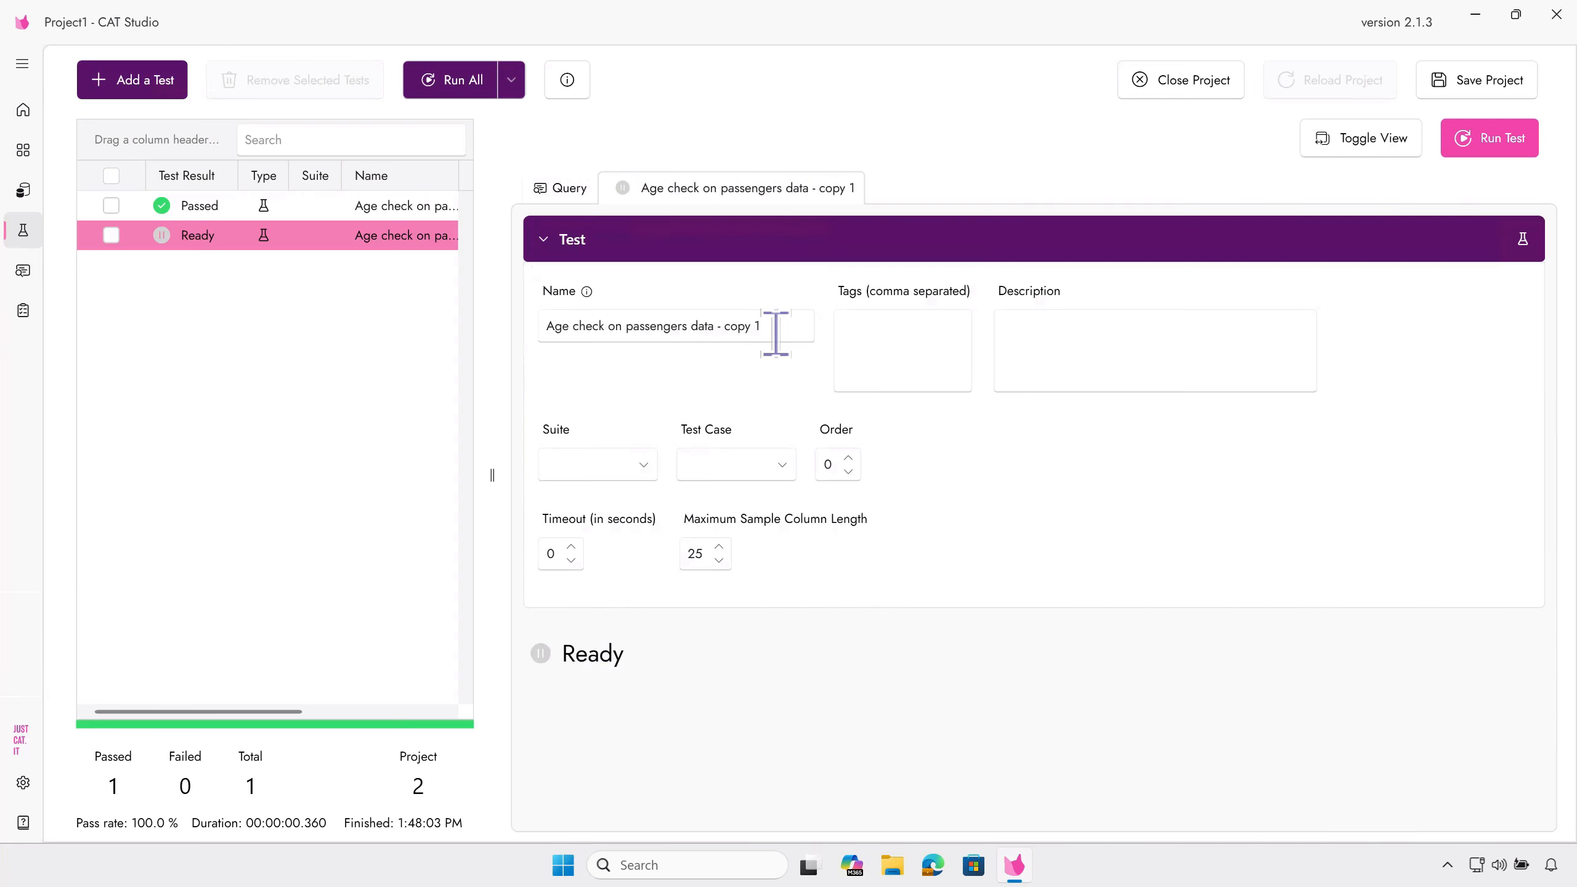
drag(764, 326, 540, 324)
text(No too)
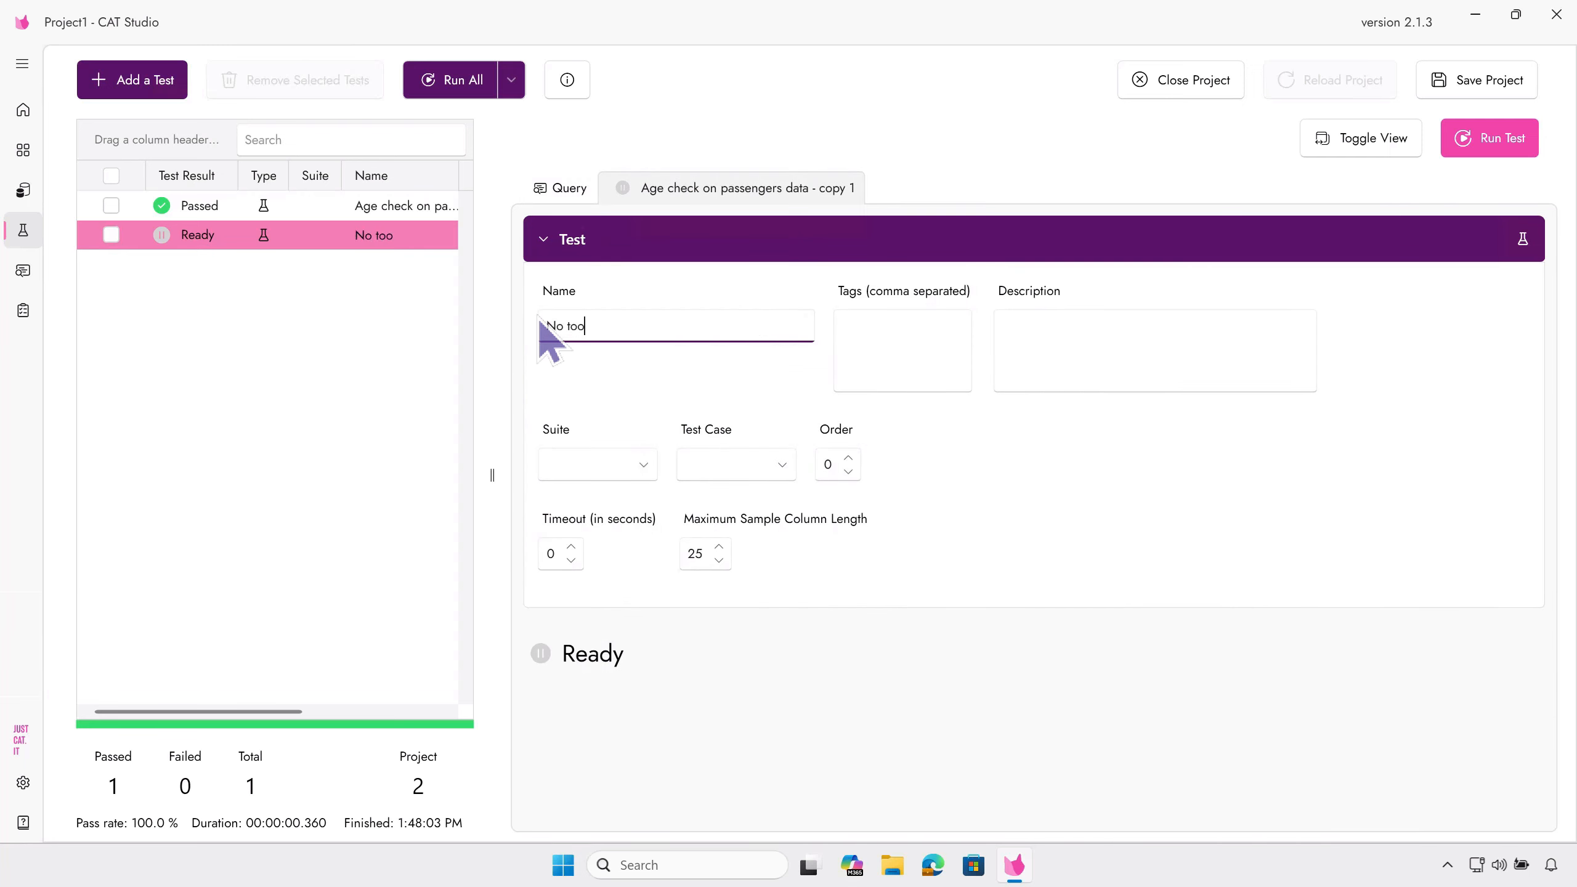
text( cheap tickets)
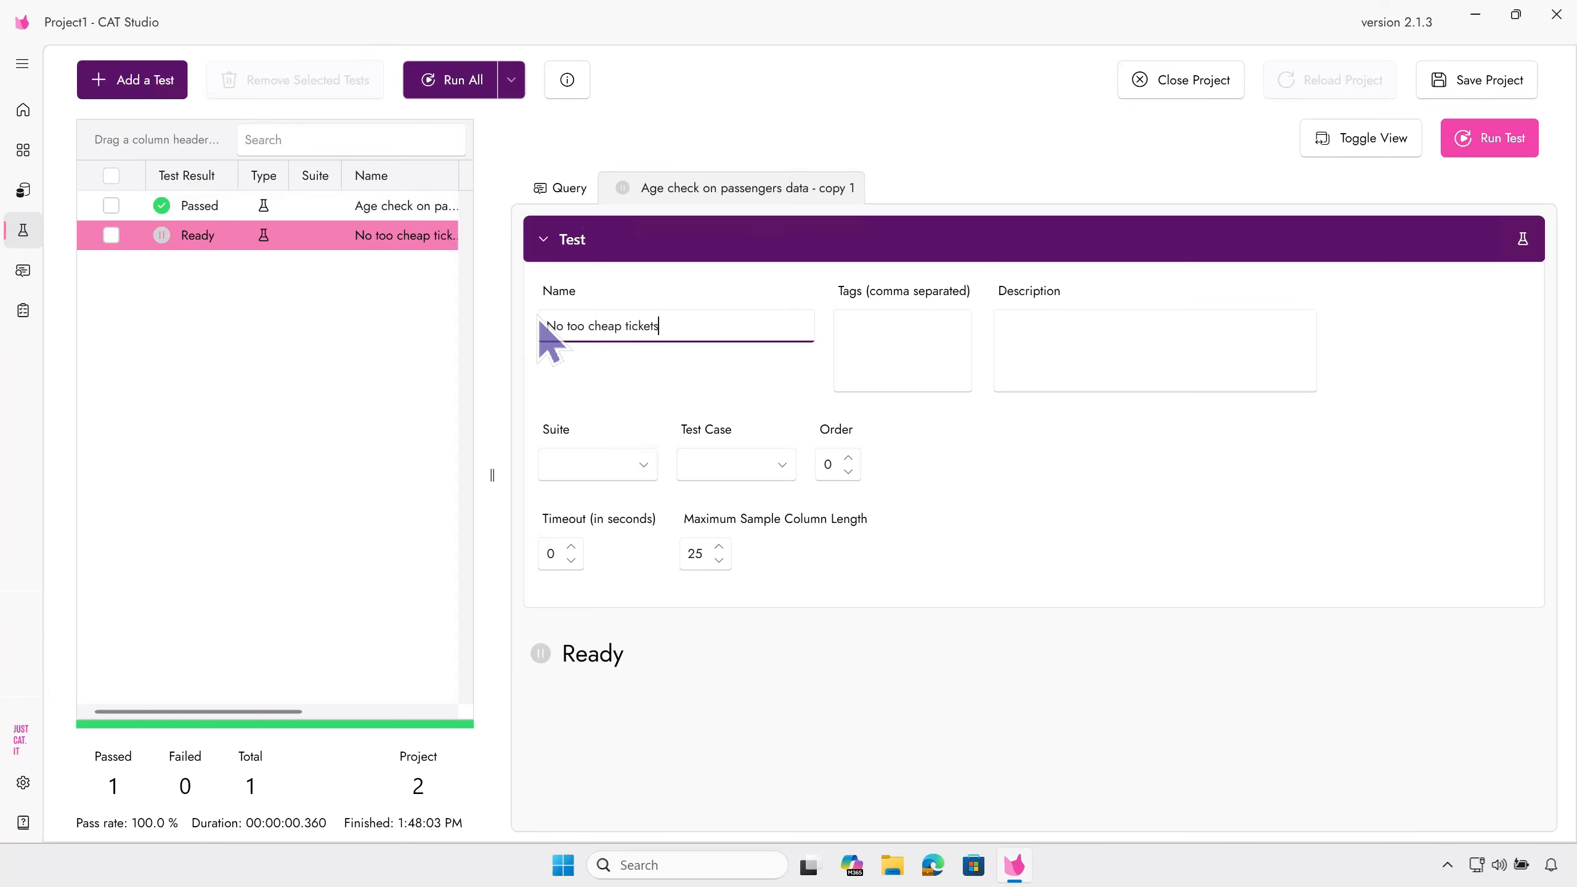
click(1494, 149)
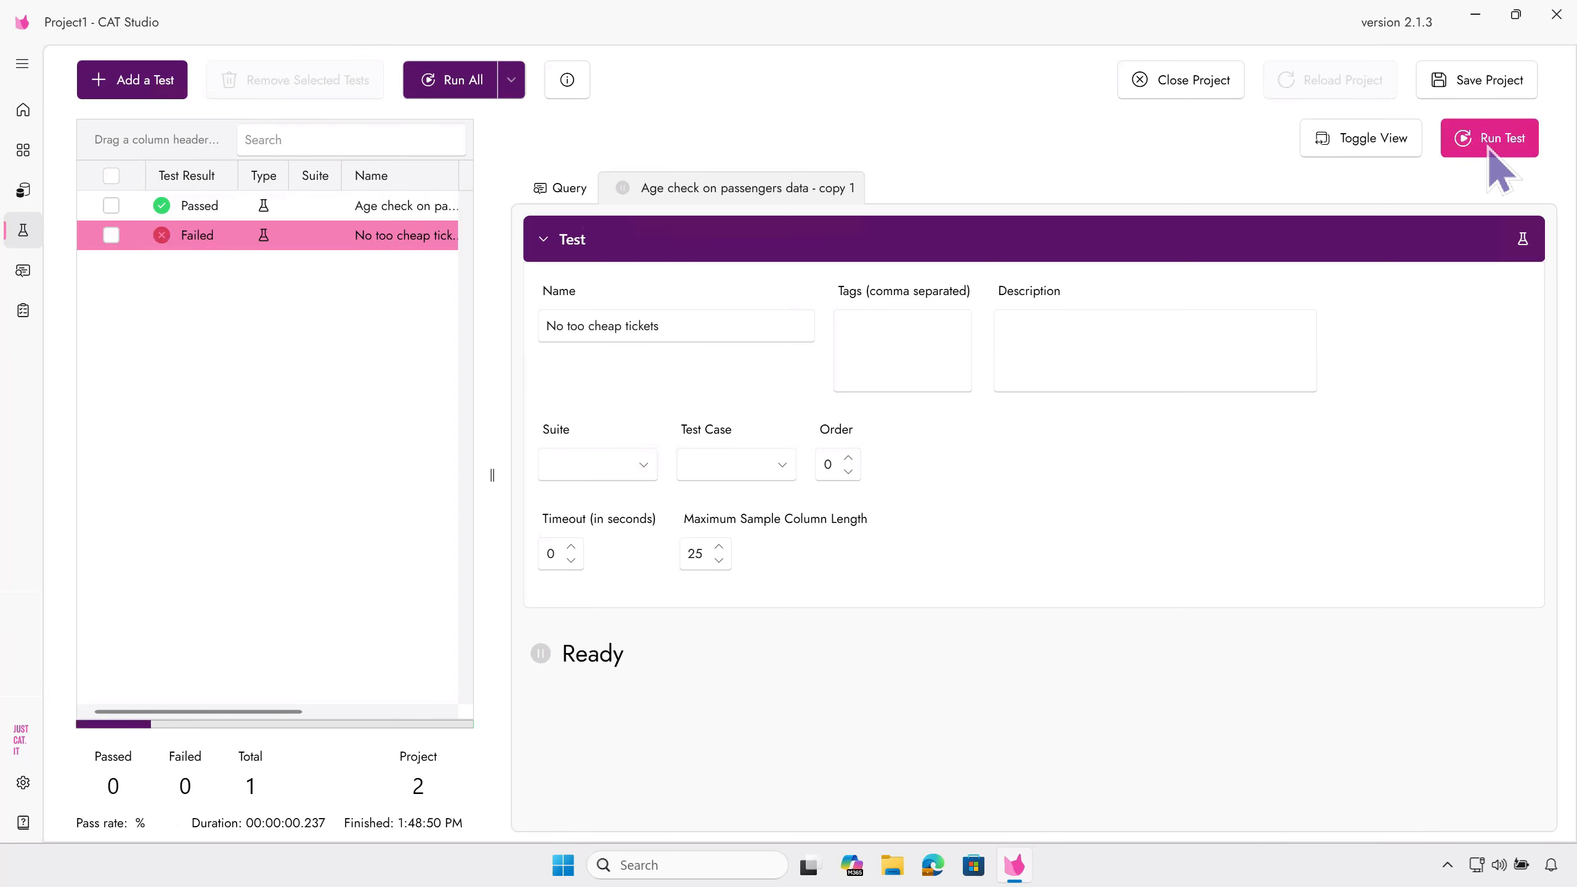
click(1332, 241)
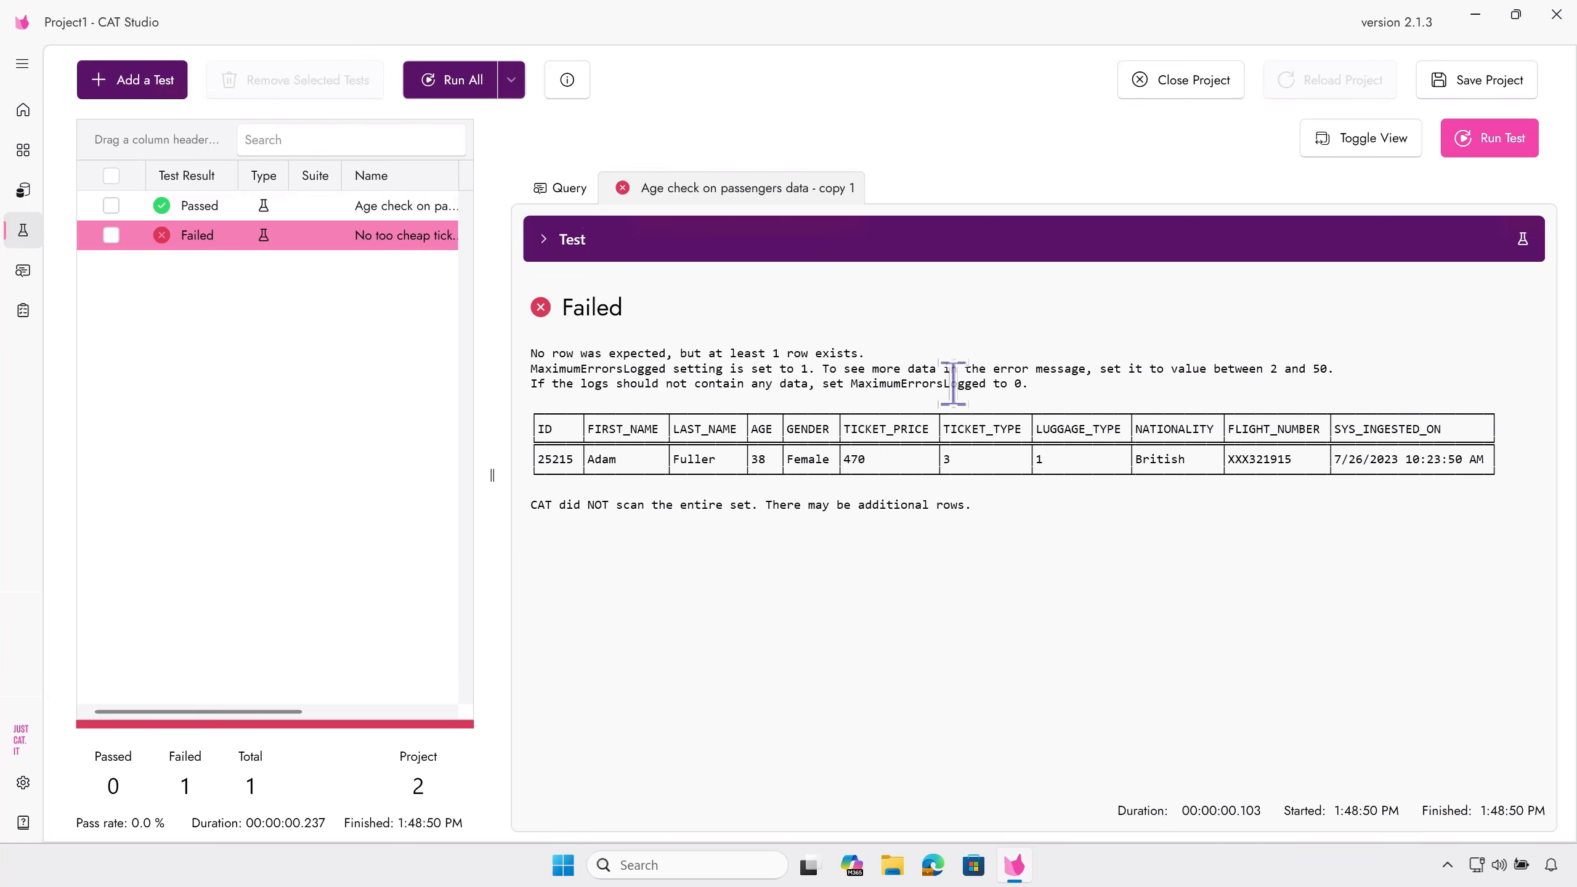
Set the ticket test's Maximum Errors Logged to 30 and rerun it, reviewing the rows logged in its result
click(562, 190)
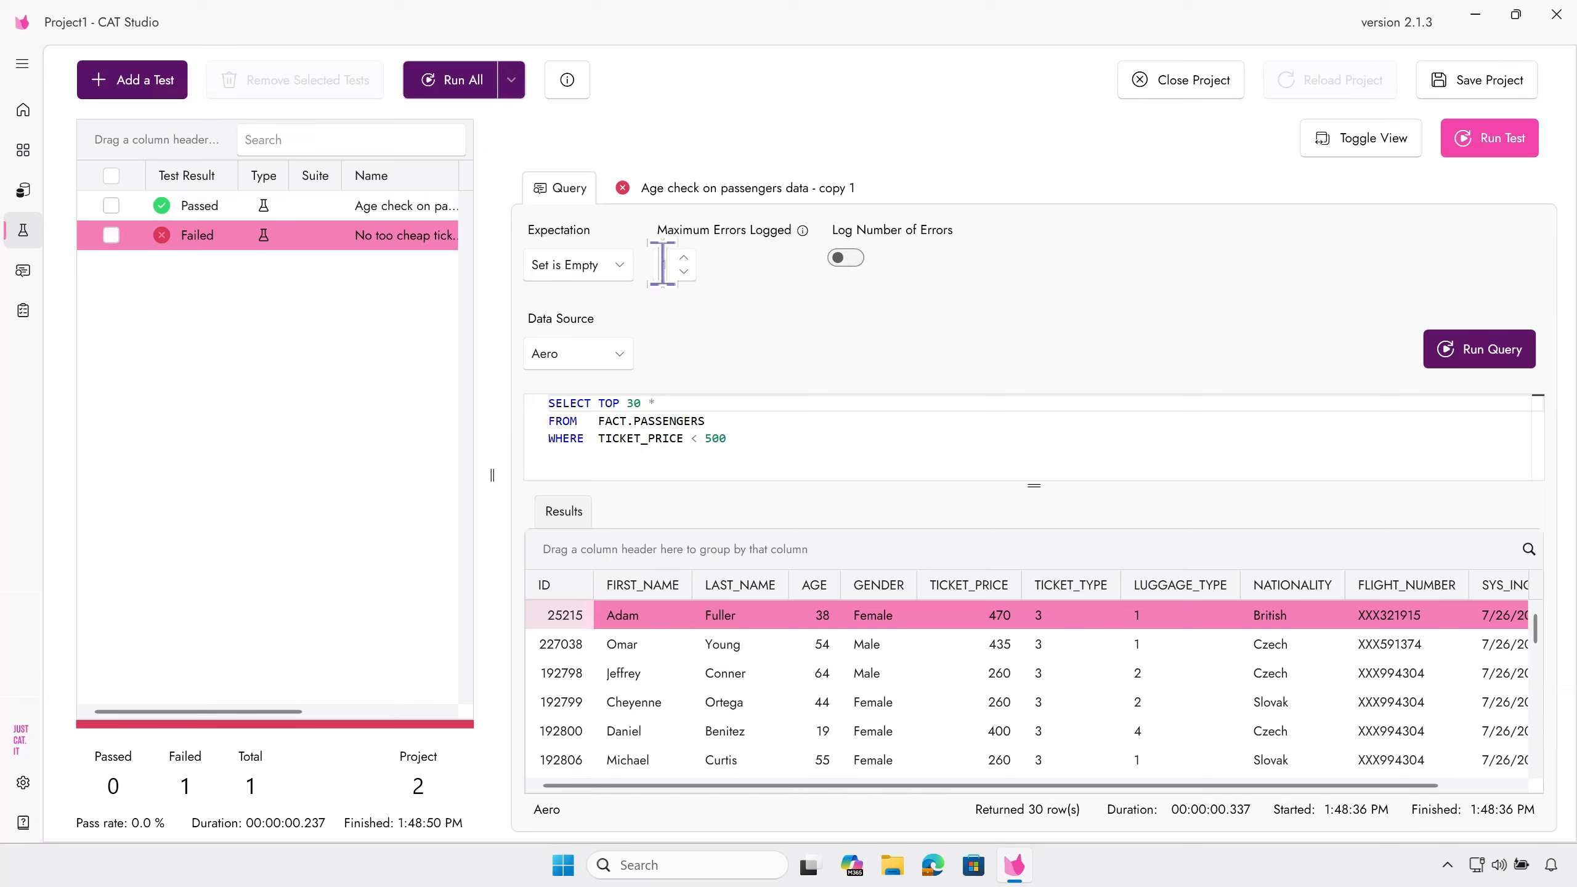
click(661, 265)
key(Delete)
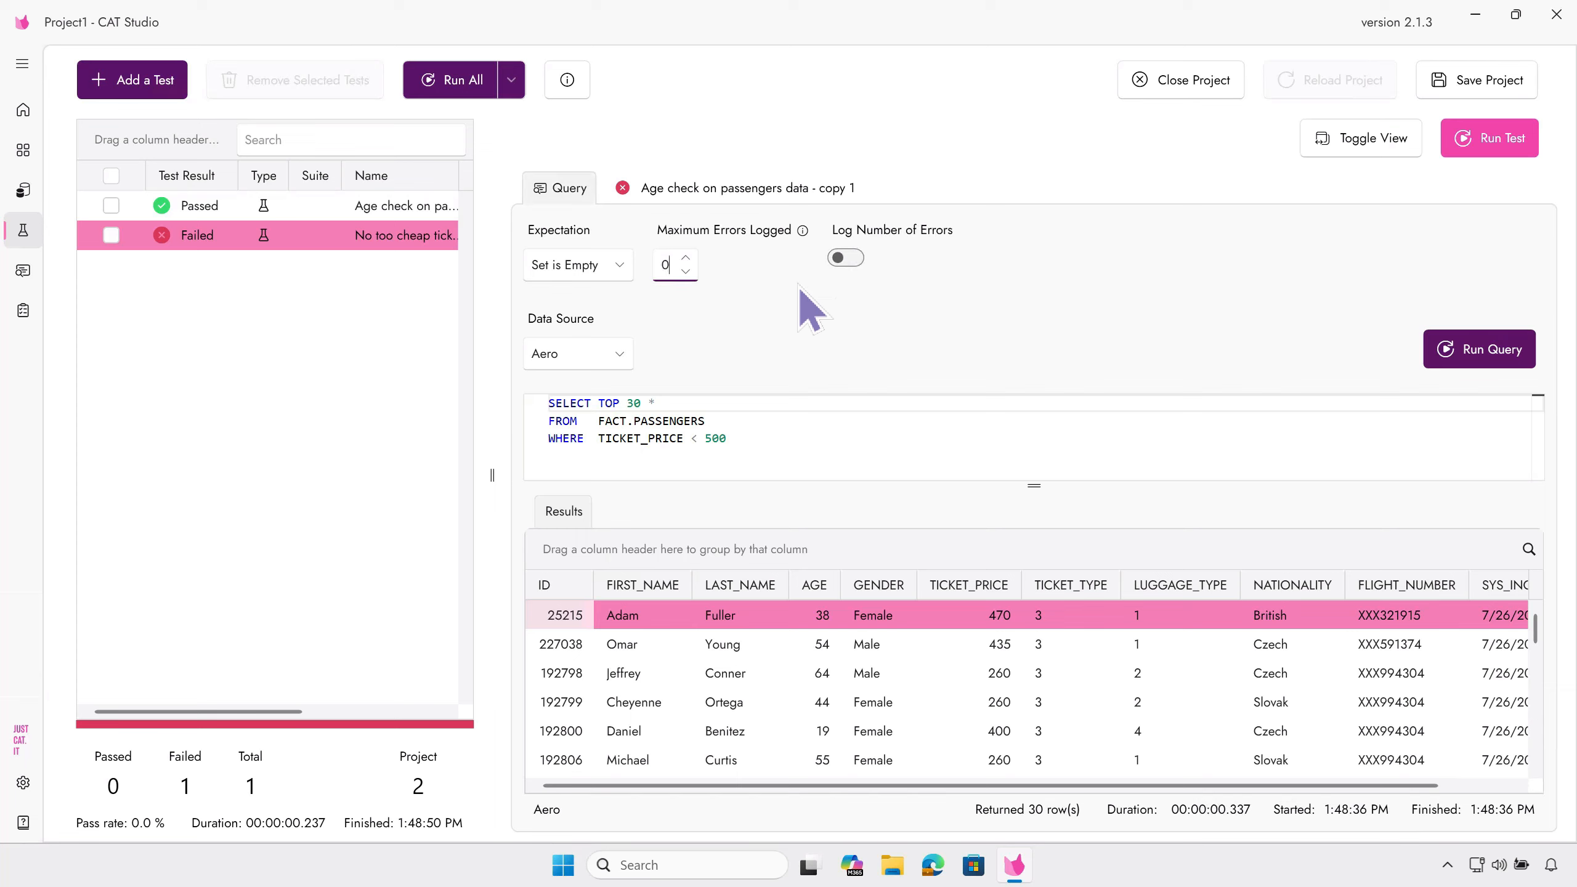
text(30)
click(799, 287)
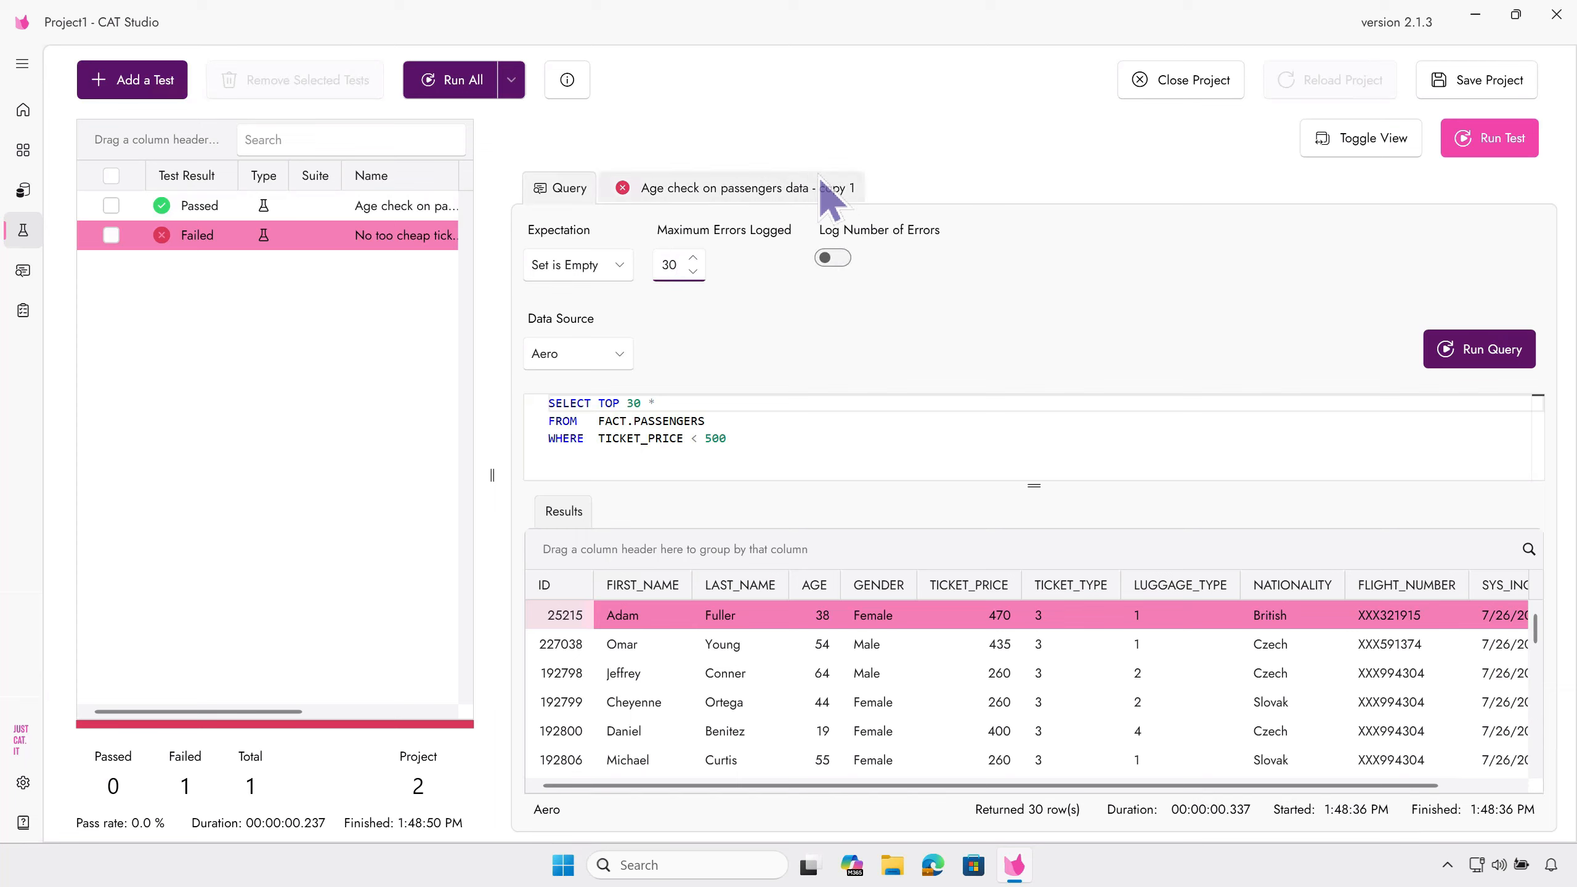
click(1485, 143)
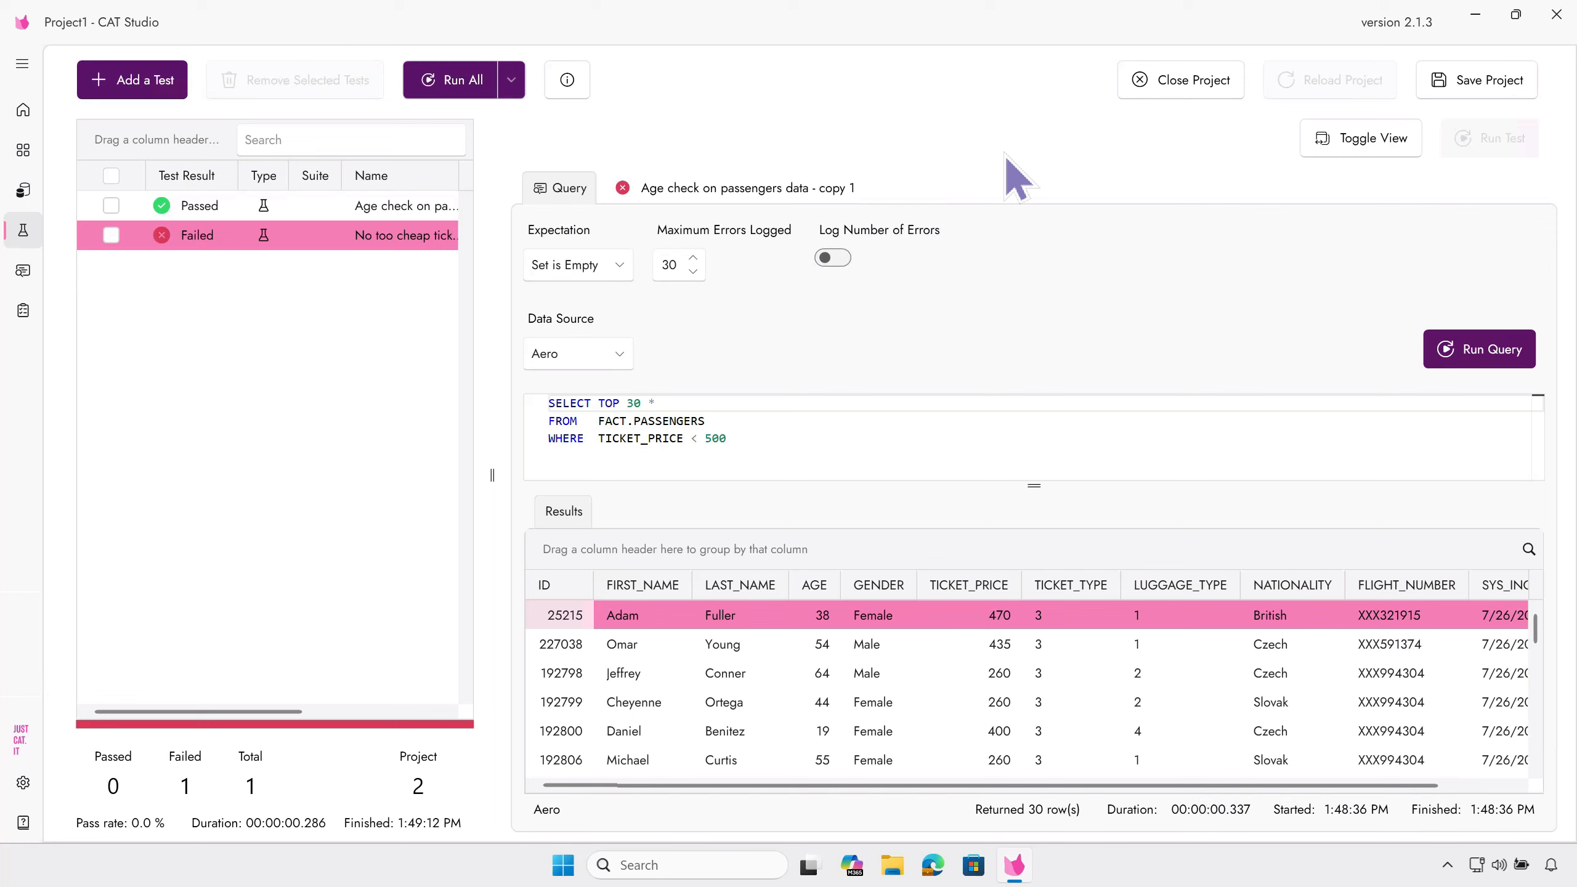
click(742, 191)
scroll(945, 361, down, 3)
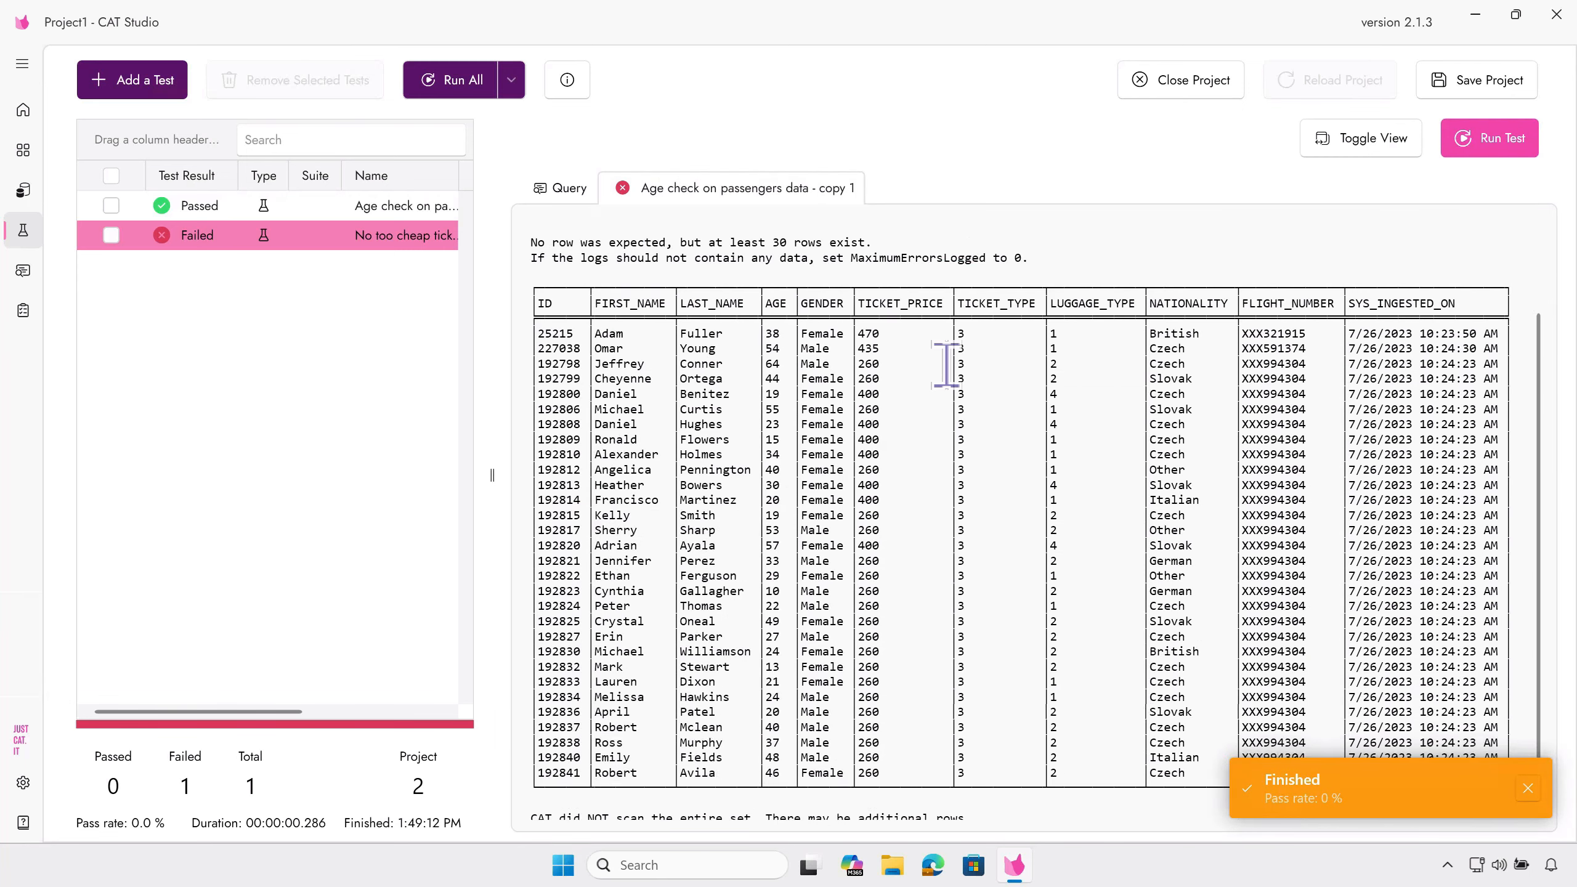
scroll(946, 360, up, 3)
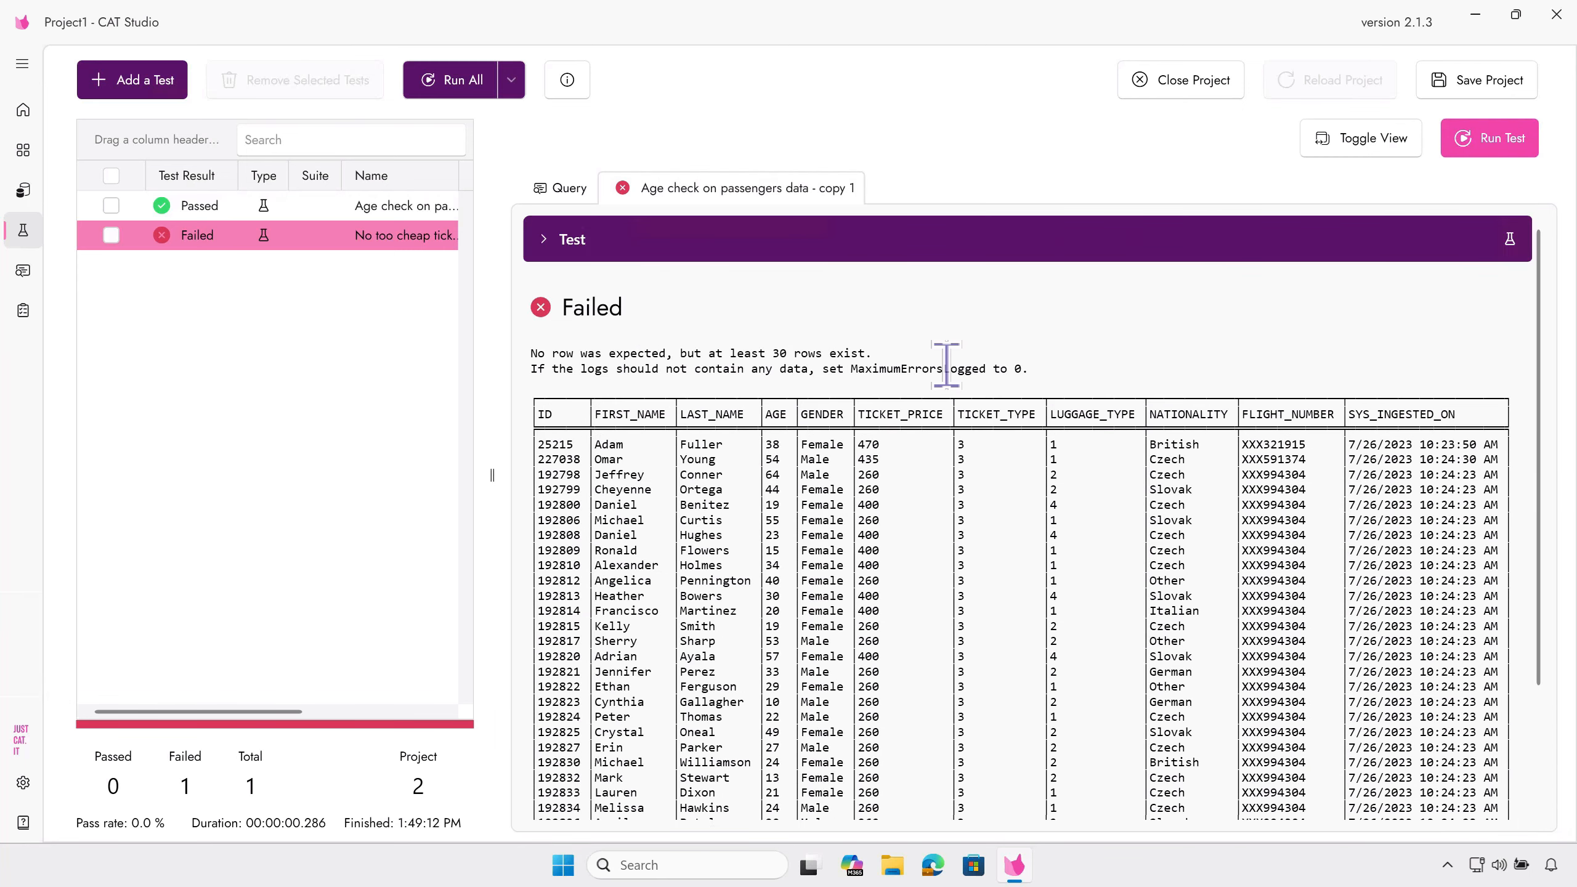
Widen the test list to show its remaining columns and run all of the project's tests twice
drag(490, 371, 730, 370)
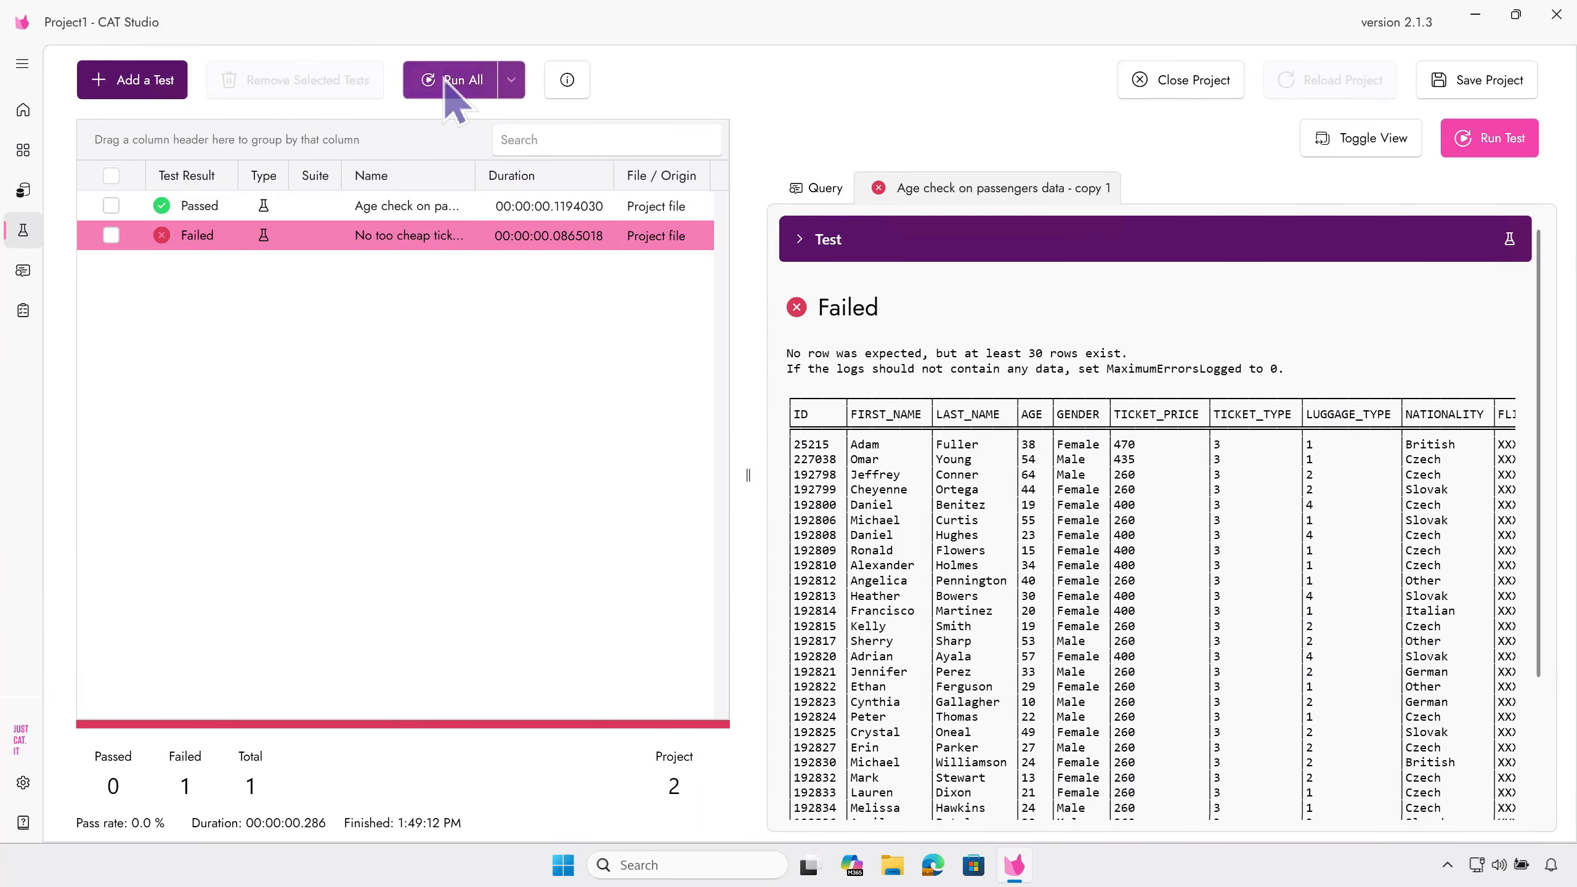
click(446, 82)
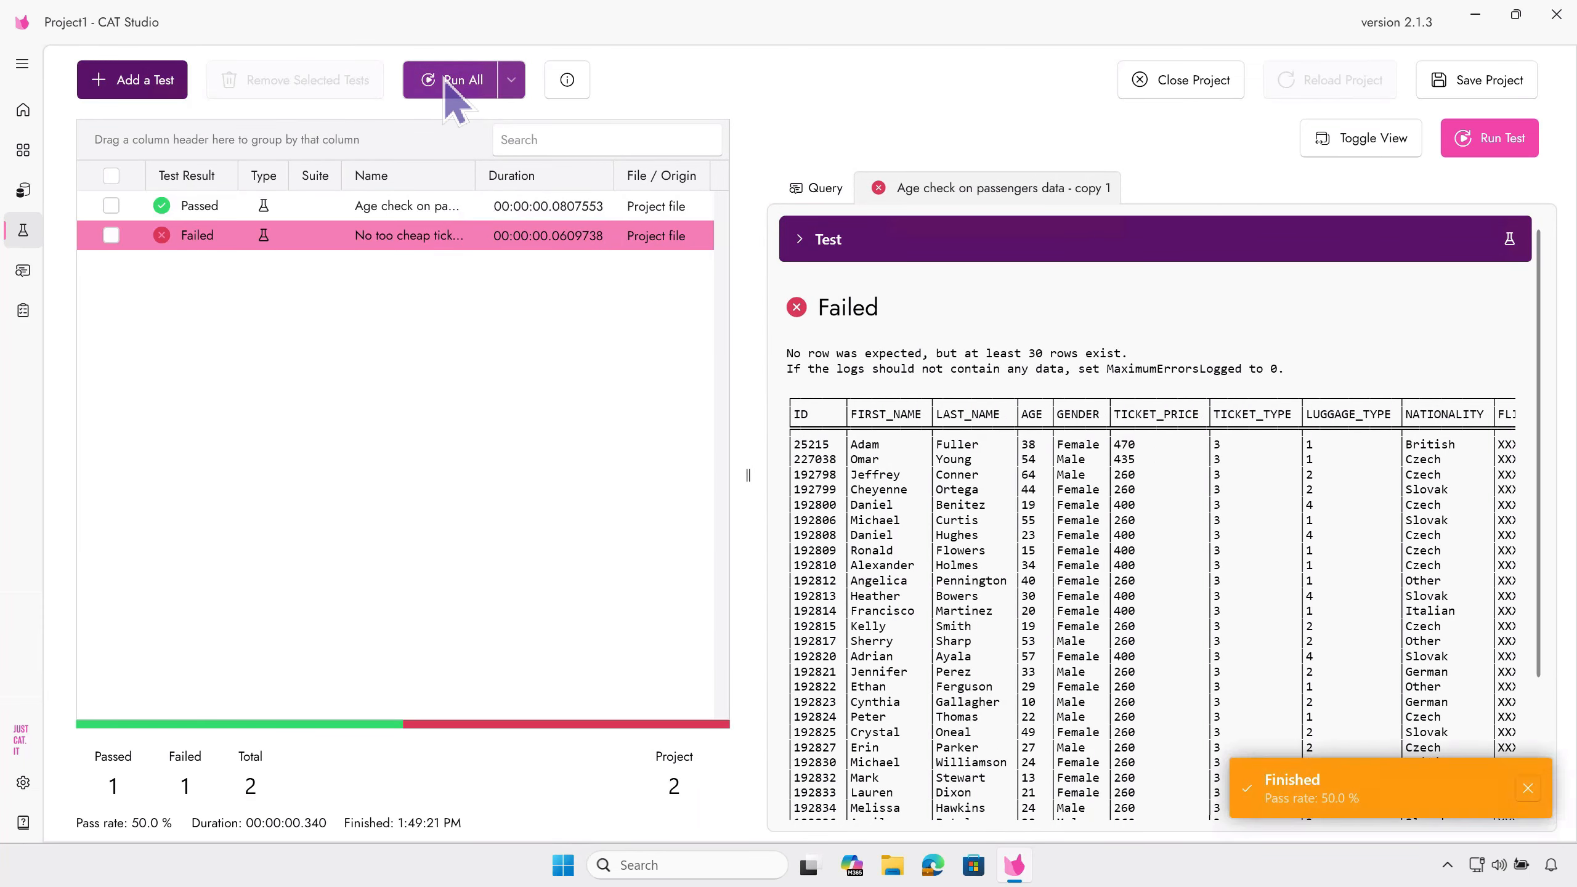
click(446, 82)
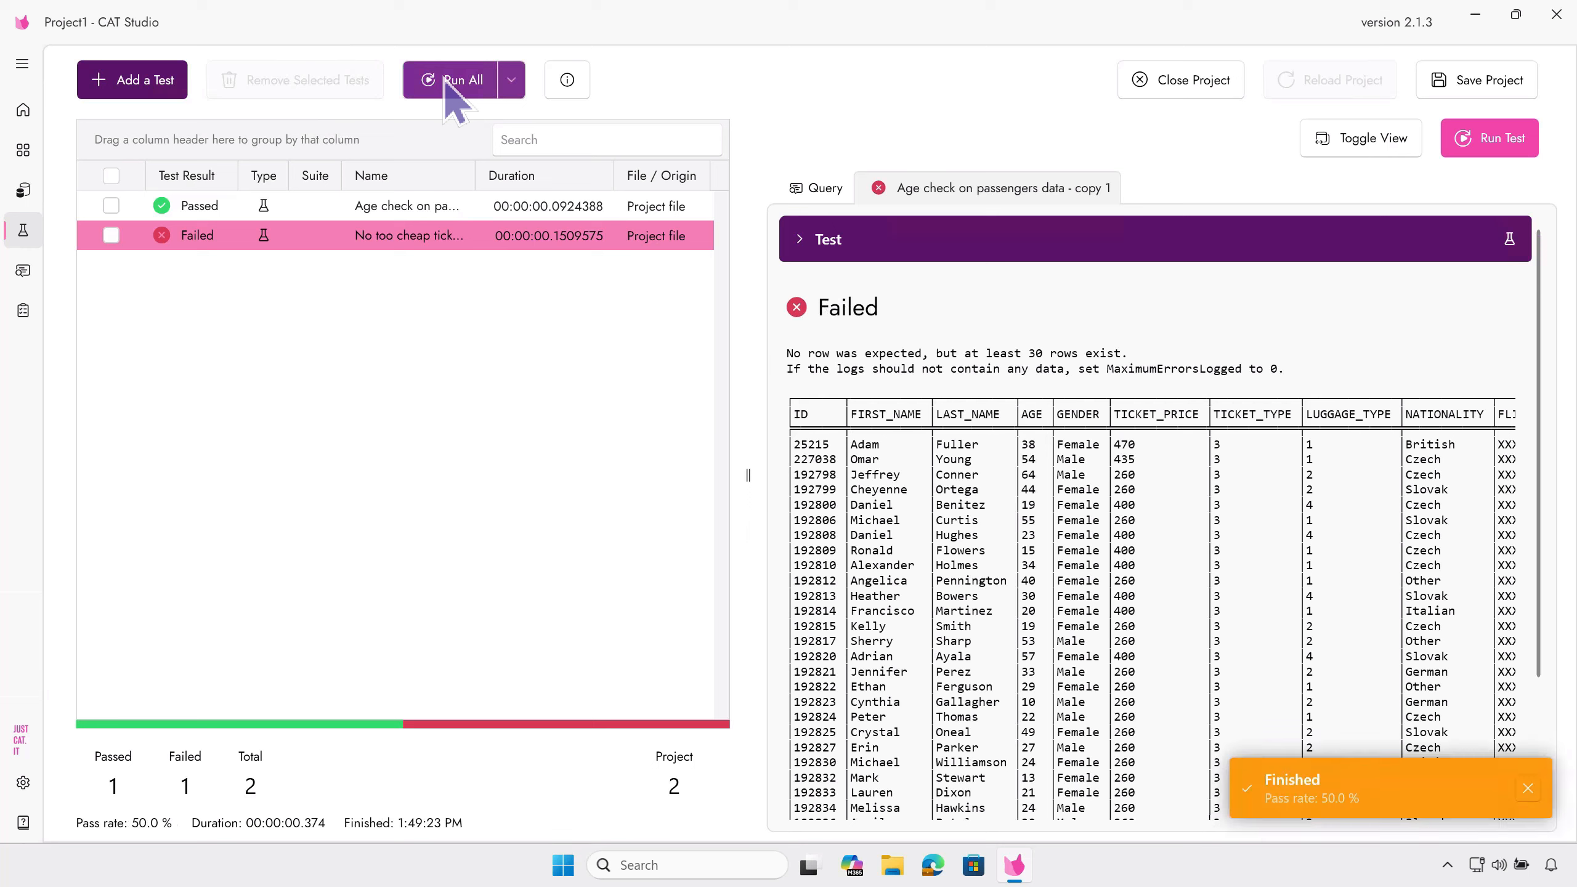